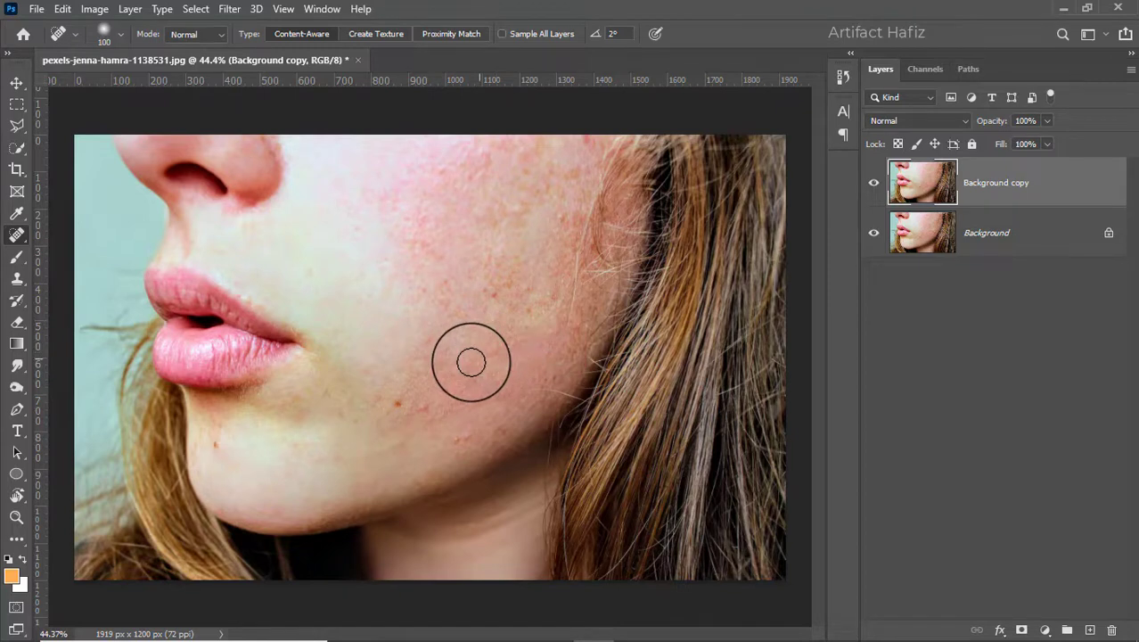
Remove the blemishes on the cheek, jaw, chin and above the lip with the Spot Healing Brush, reducing the brush size to 70
{"action": "left_click_drag", "start_coordinate": [421, 404], "coordinate": [418, 407]}
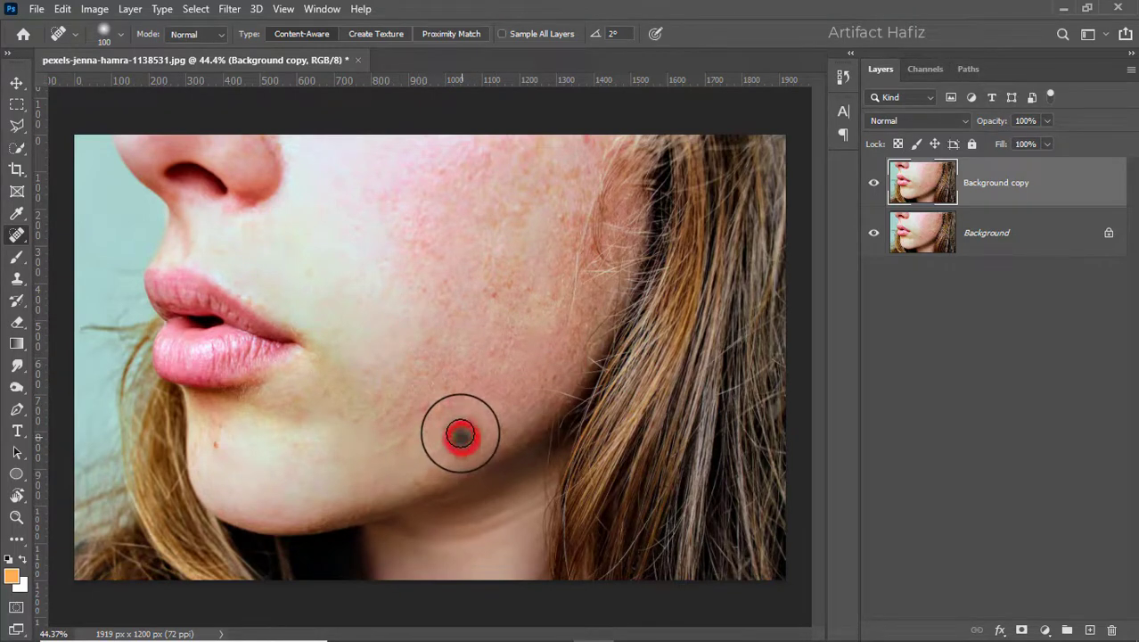
{"action": "left_click", "coordinate": [460, 434]}
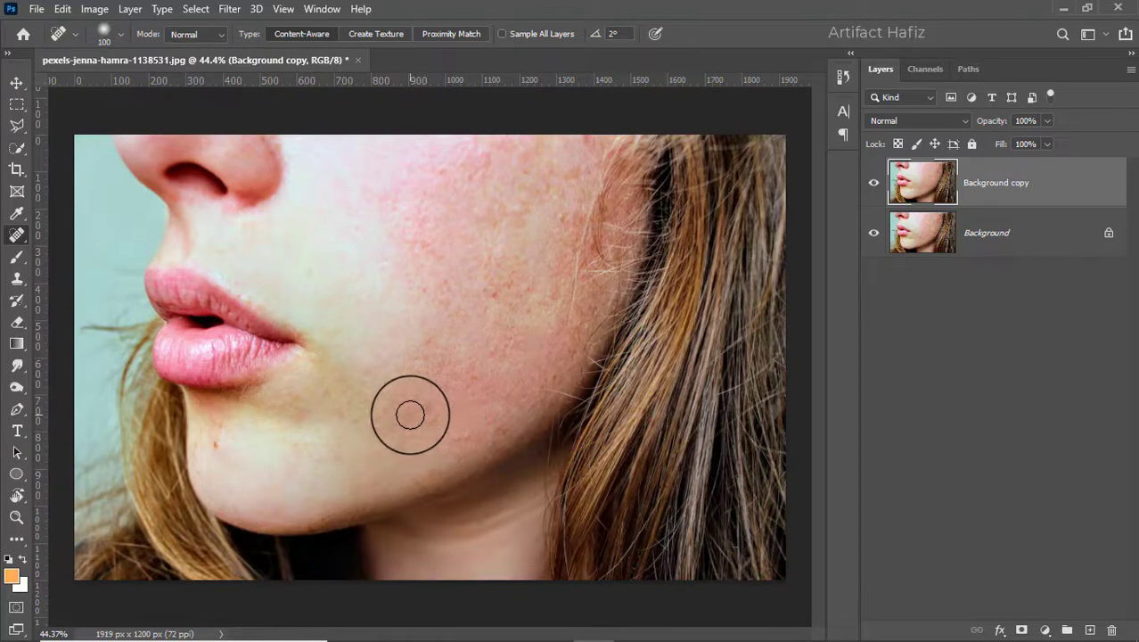
{"action": "left_click", "coordinate": [422, 406]}
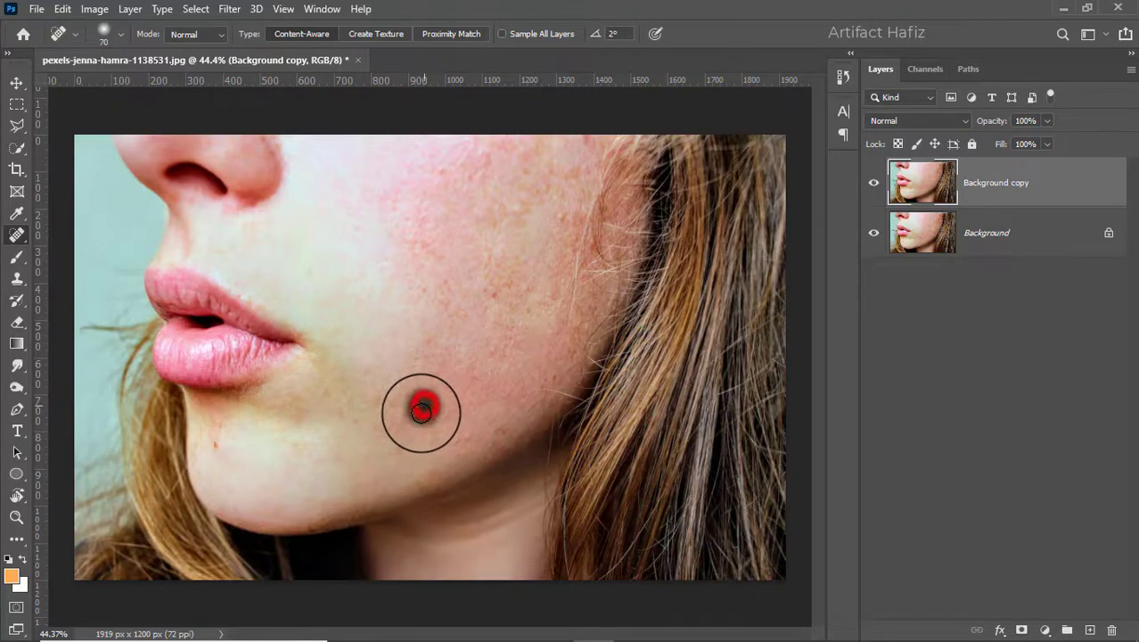
{"action": "left_click", "coordinate": [464, 434]}
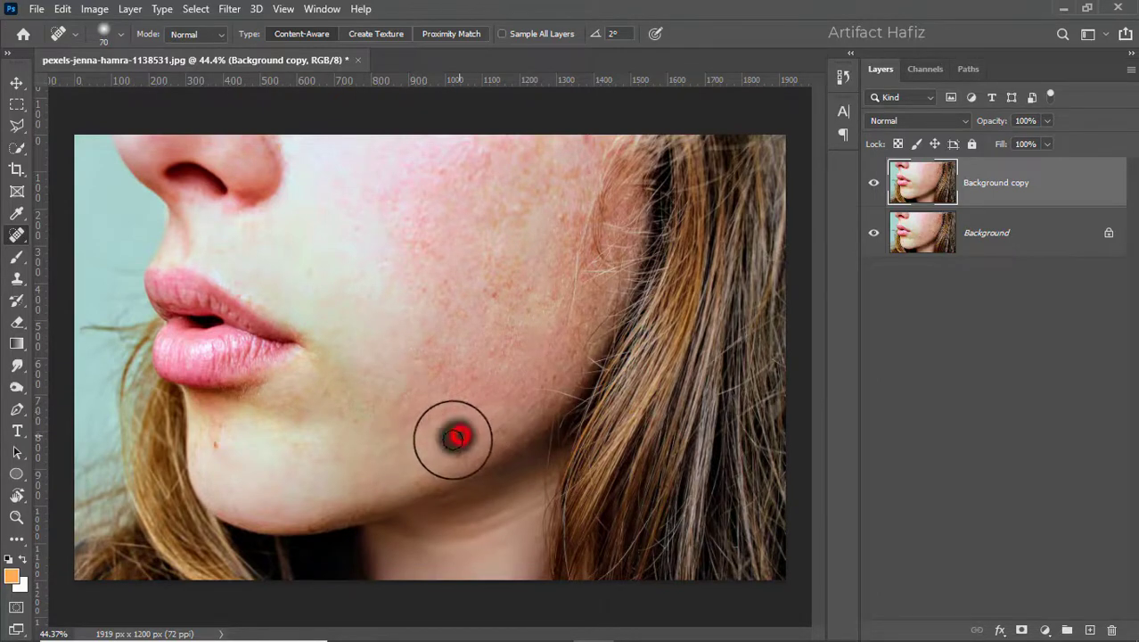
{"action": "left_click", "coordinate": [494, 349]}
{"action": "left_click", "coordinate": [487, 294]}
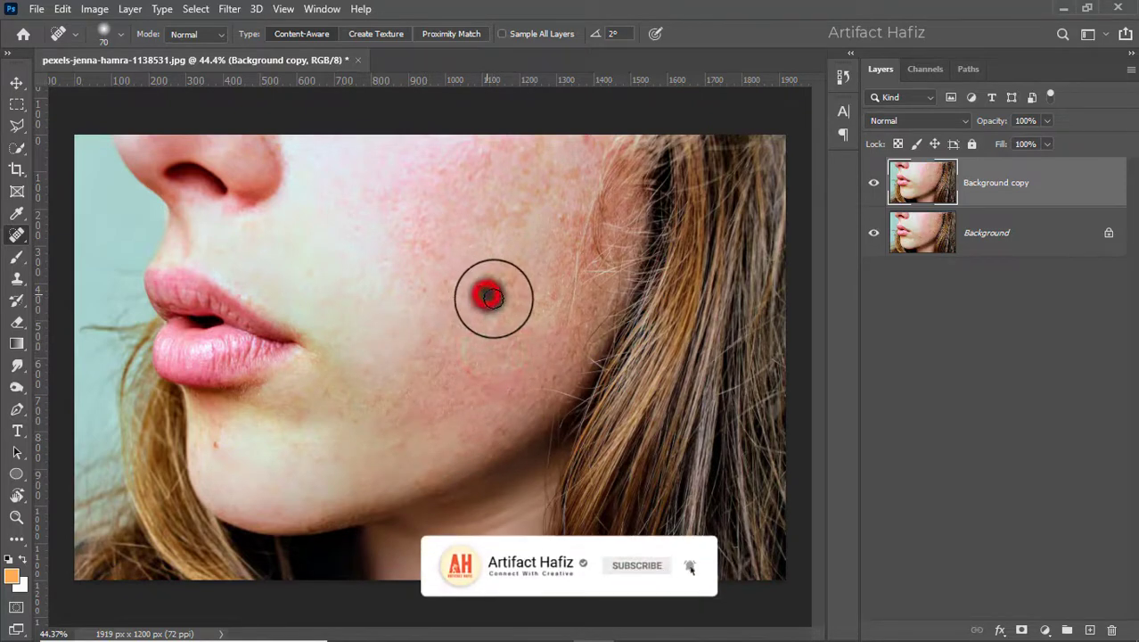
{"action": "left_click", "coordinate": [564, 216]}
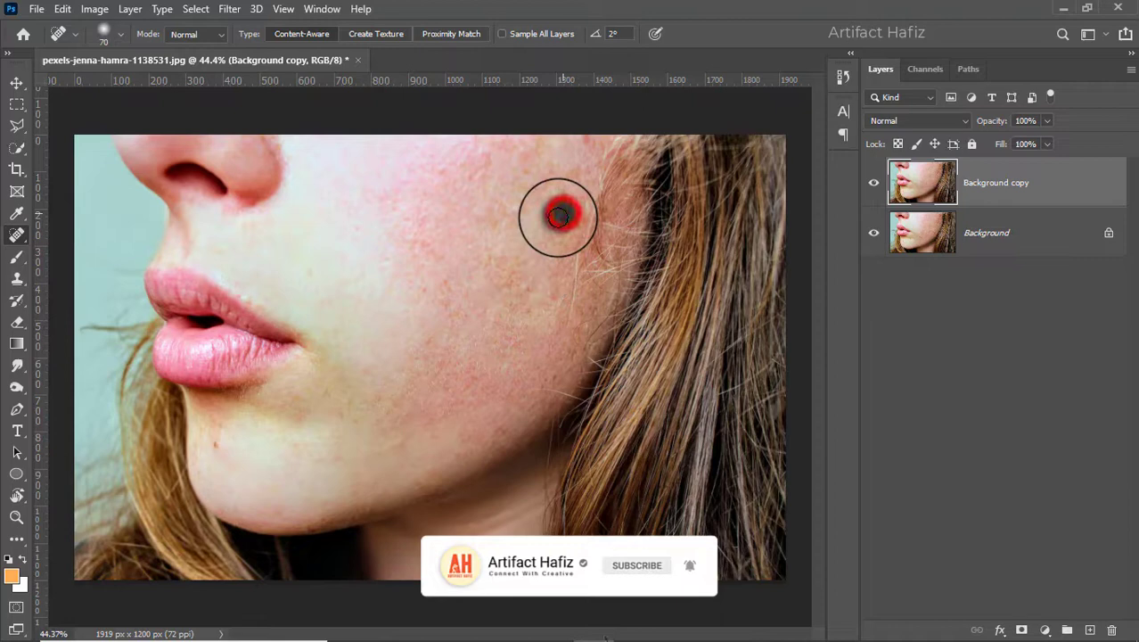
{"action": "left_click", "coordinate": [307, 268]}
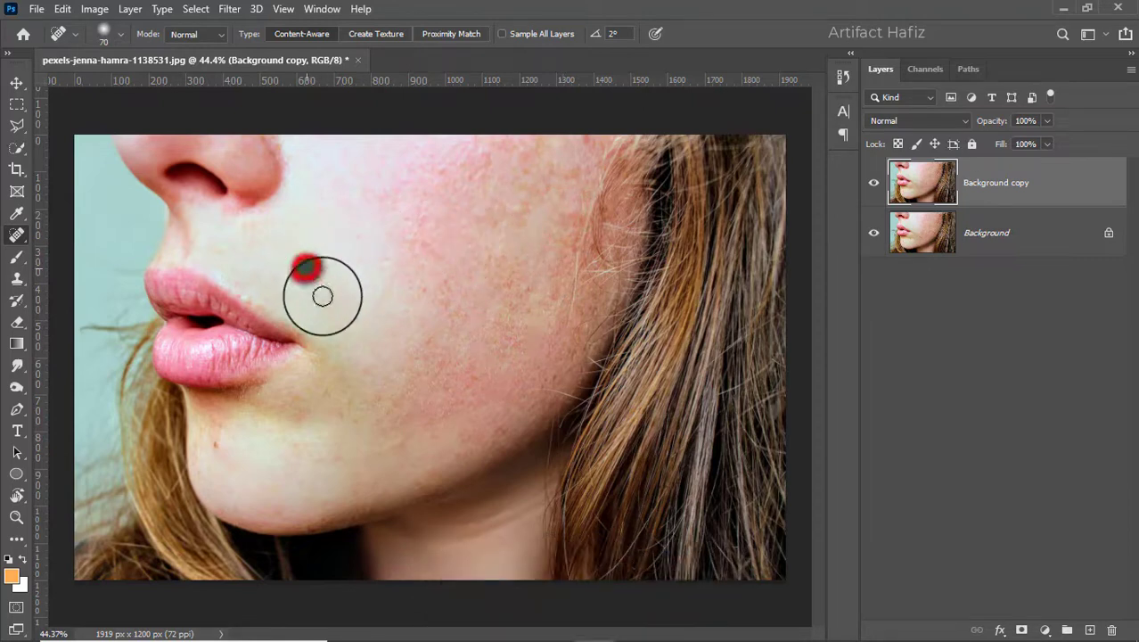
{"action": "left_click", "coordinate": [214, 446]}
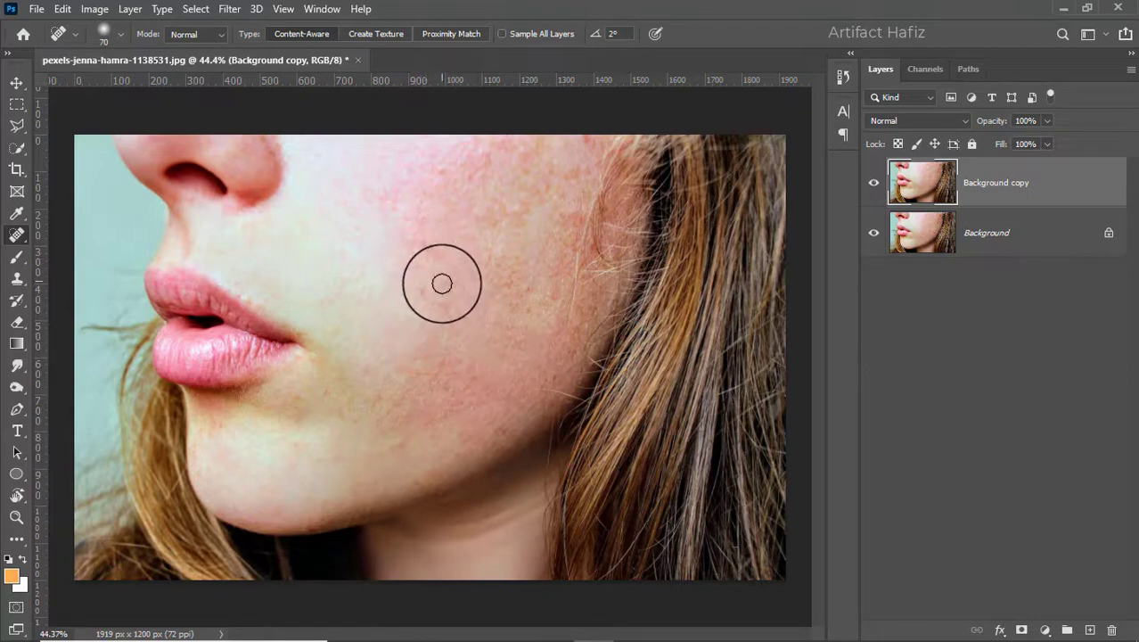
{"action": "left_click", "coordinate": [441, 171]}
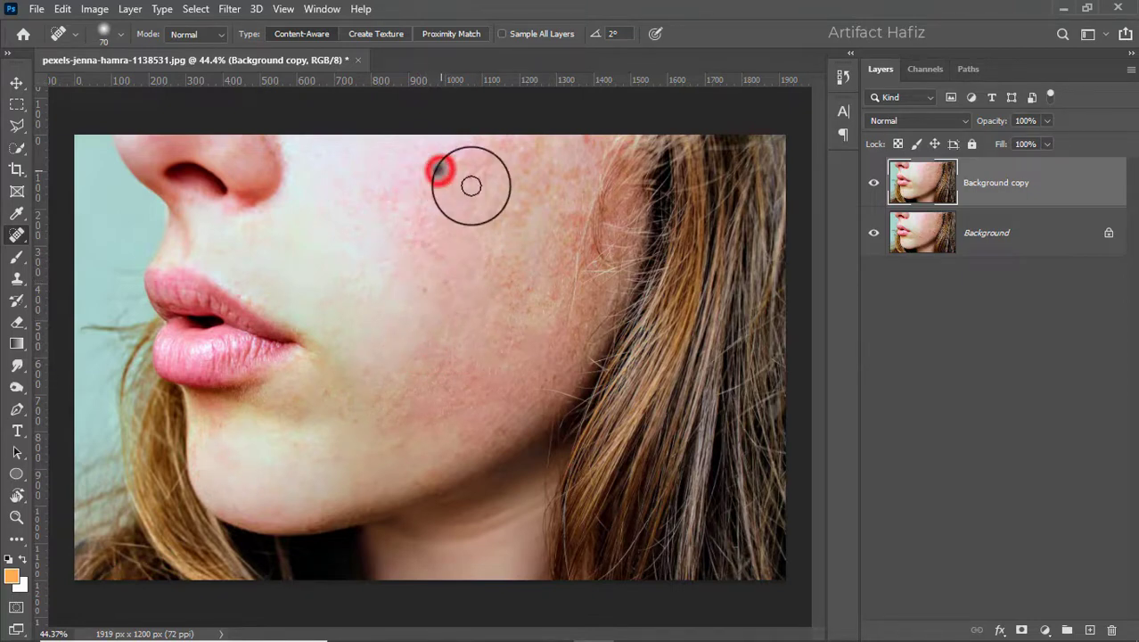
{"action": "left_click", "coordinate": [519, 209]}
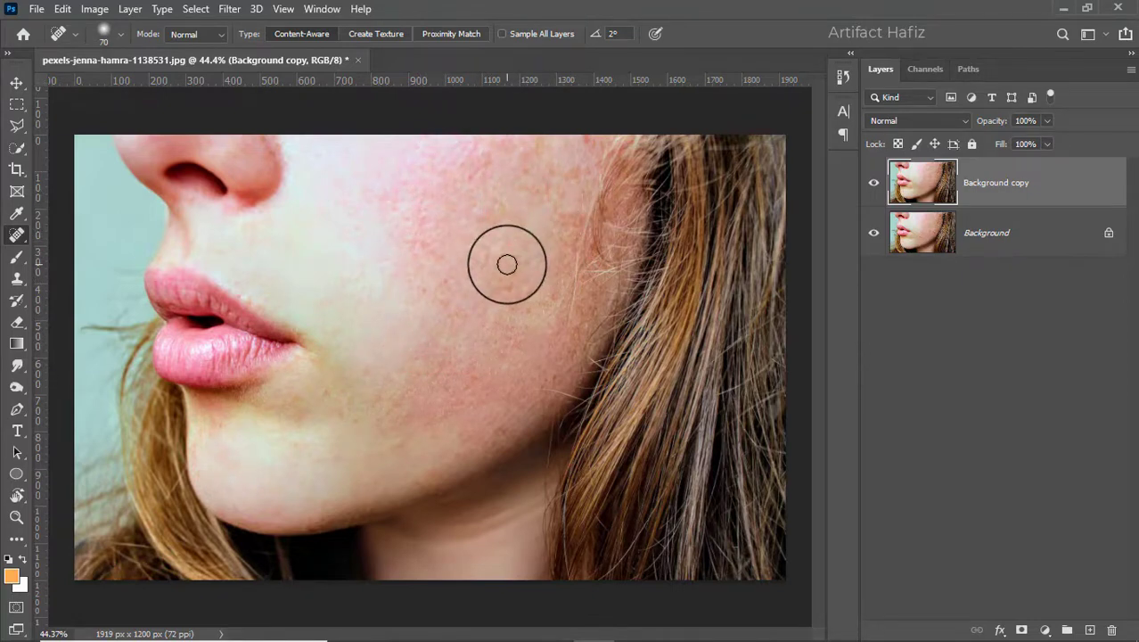
{"action": "scroll", "coordinate": [507, 264], "scroll_direction": "down", "scroll_amount": 1}
{"action": "scroll", "coordinate": [507, 264], "scroll_direction": "up", "scroll_amount": 1}
Duplicate the Background copy layer and convert the duplicate for smart filters
{"action": "left_click_drag", "start_coordinate": [998, 182], "coordinate": [1091, 623]}
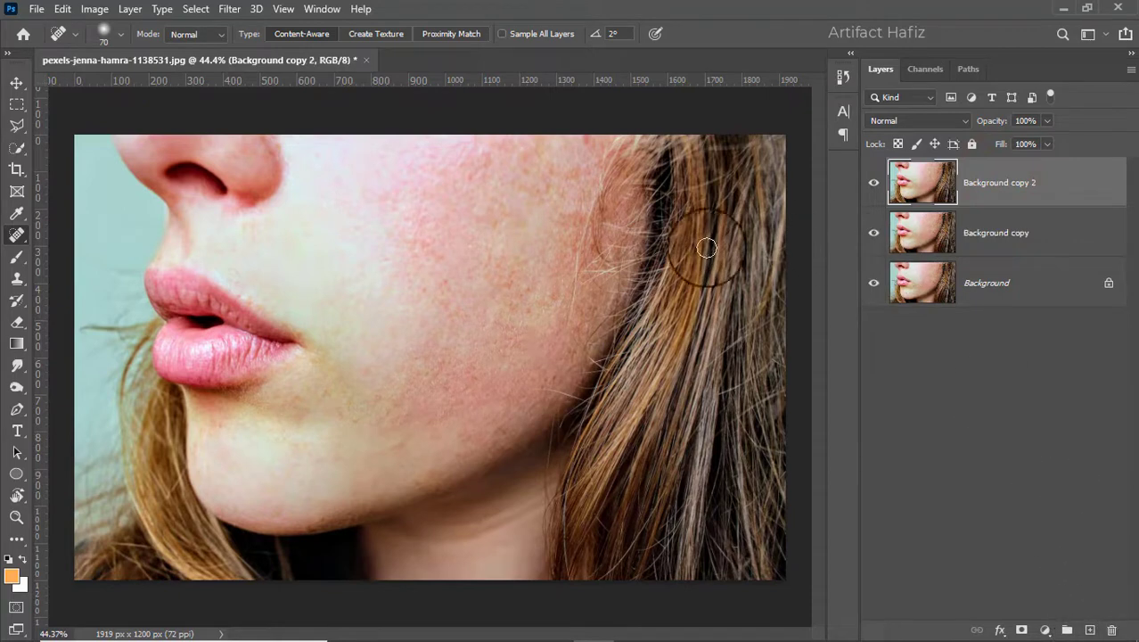
{"action": "left_click", "coordinate": [234, 9]}
{"action": "left_click", "coordinate": [252, 52]}
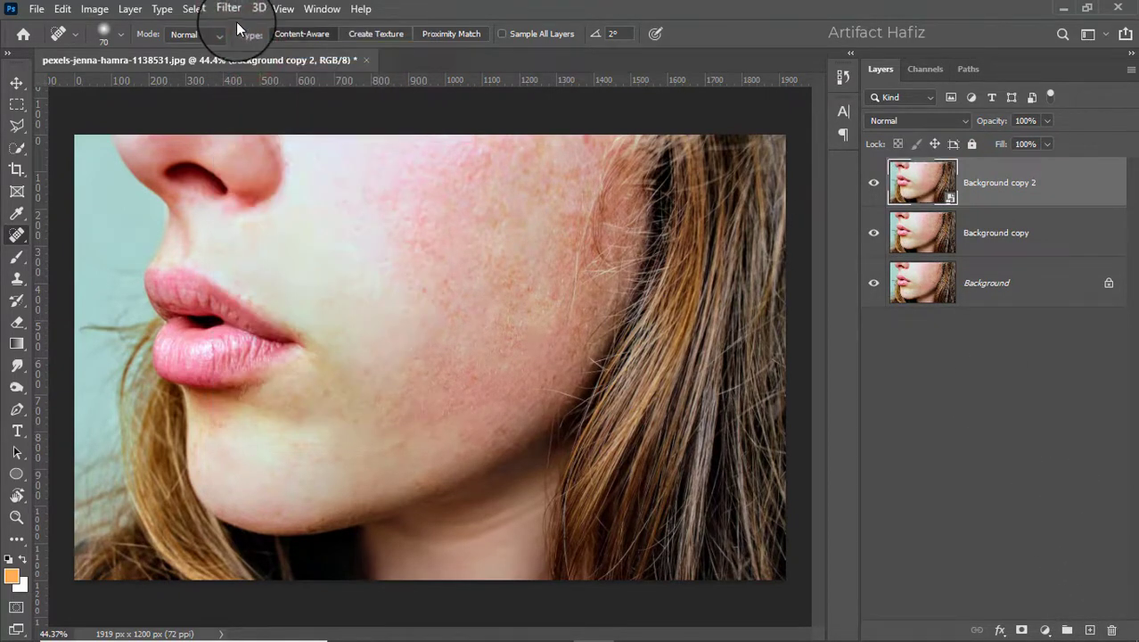
Invert the colours of the Background copy 2 layer and set its blend mode to Vivid Light
{"action": "left_click", "coordinate": [94, 9]}
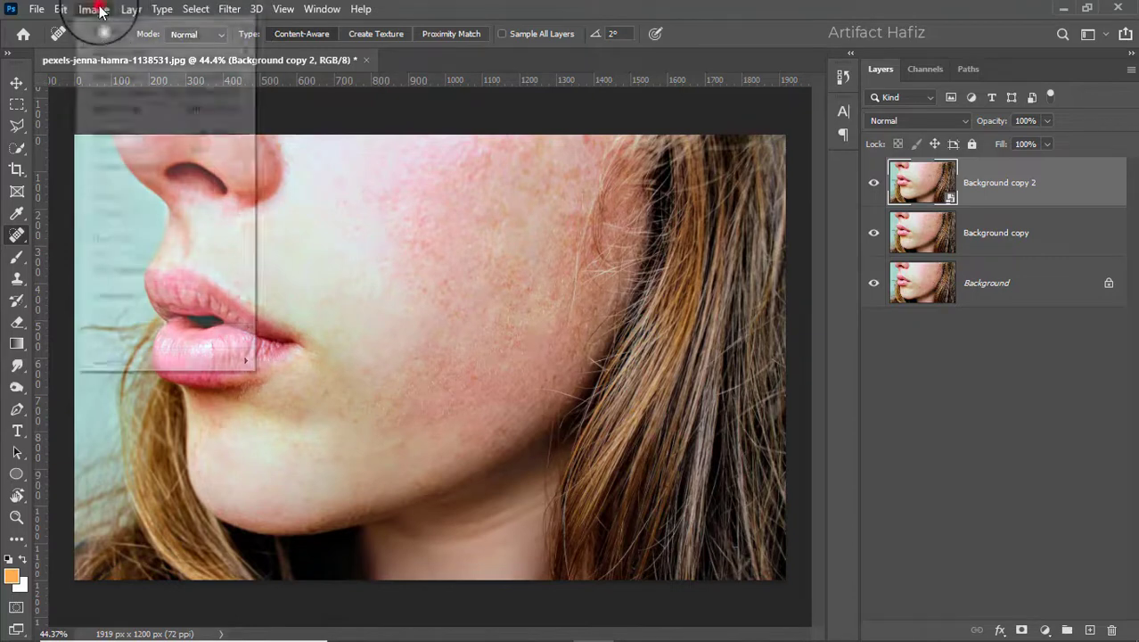
{"action": "left_click", "coordinate": [114, 53]}
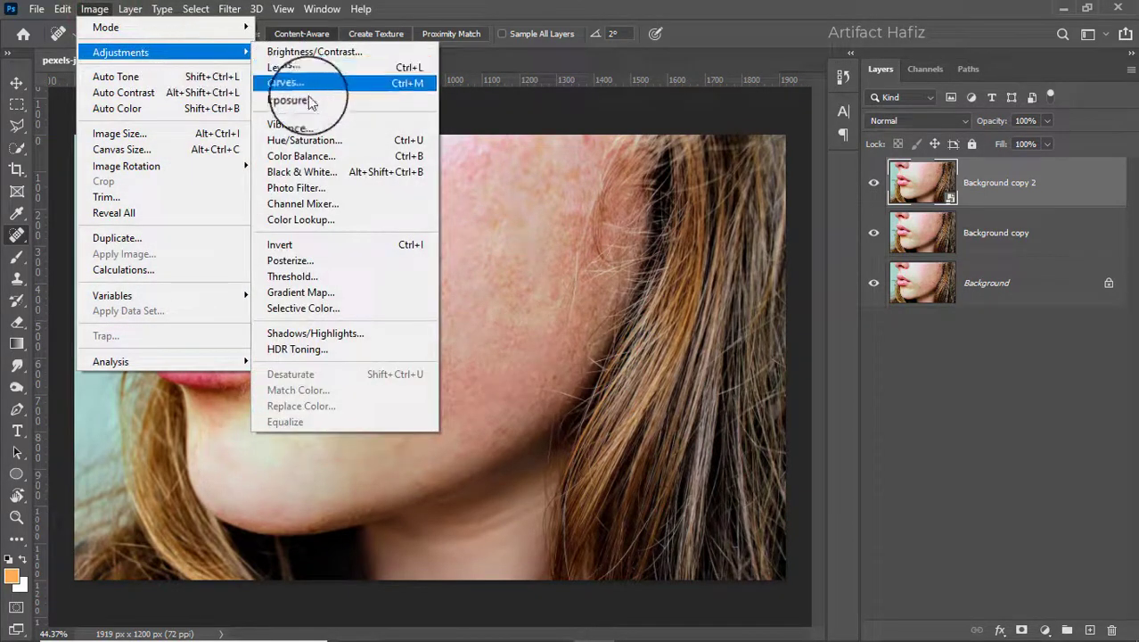
{"action": "left_click", "coordinate": [307, 245]}
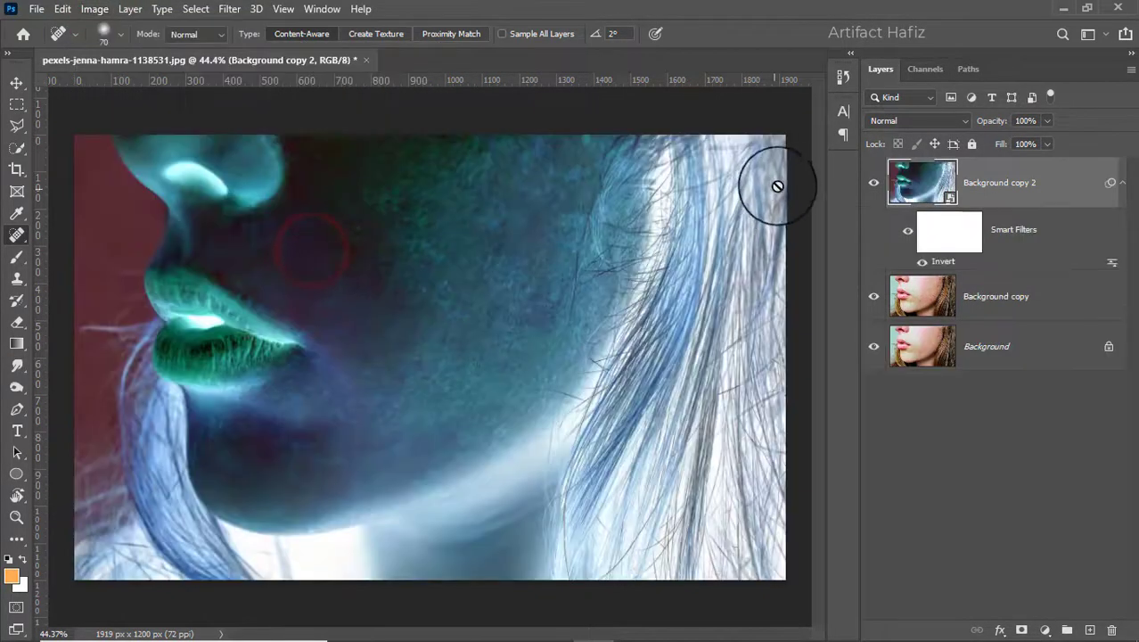
{"action": "left_click", "coordinate": [877, 122]}
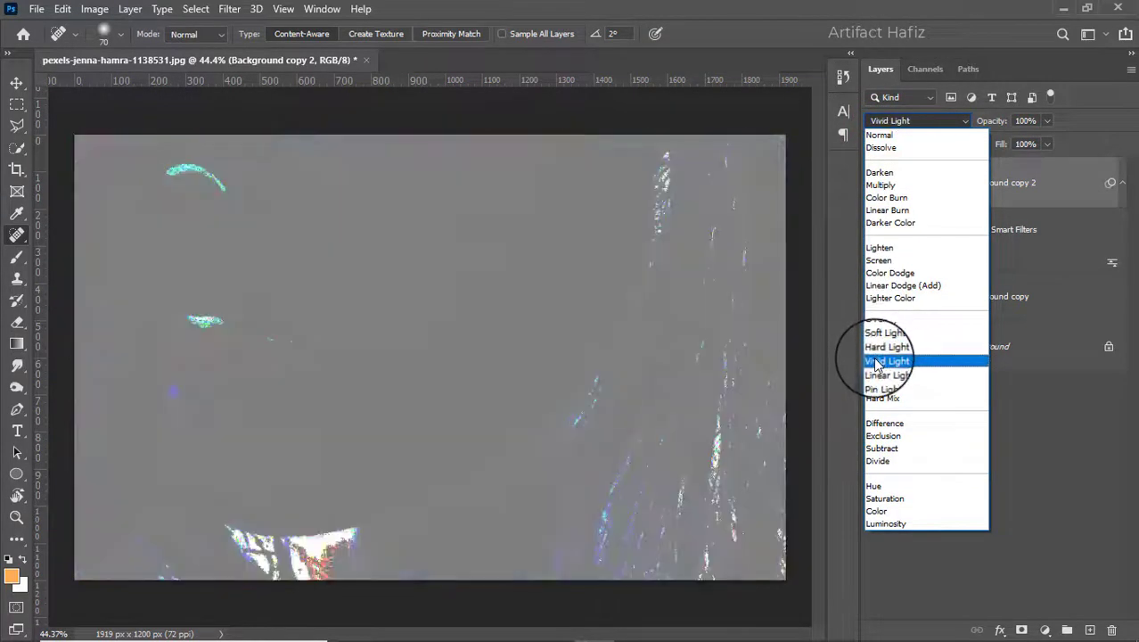
{"action": "left_click", "coordinate": [876, 360]}
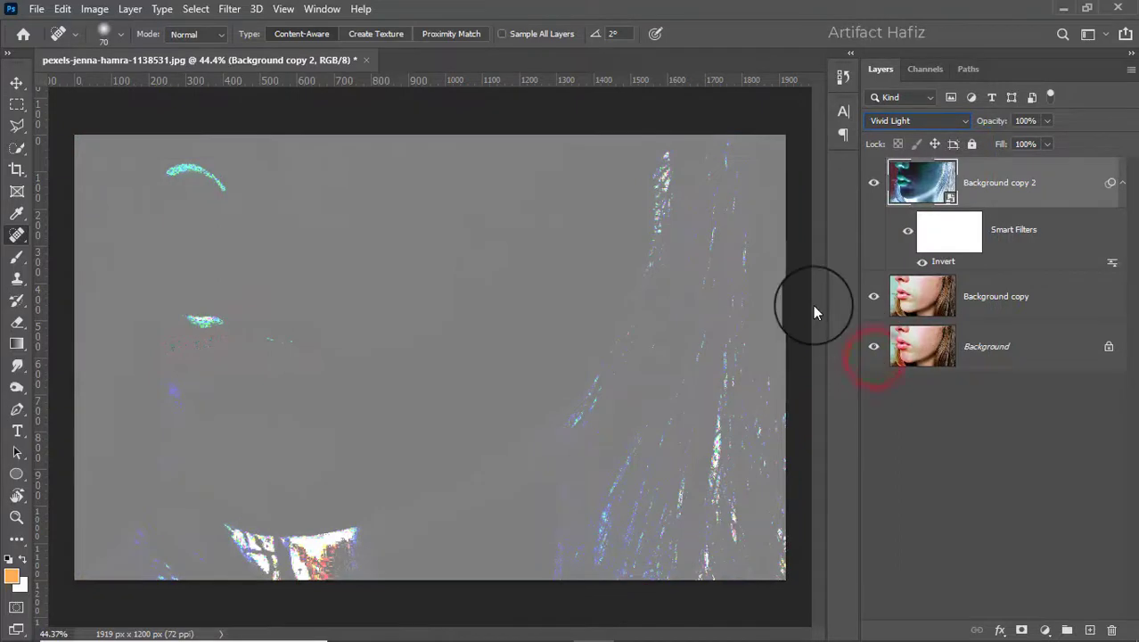
Apply a High Pass filter with a radius of 34.6 pixels to the Background copy 2 layer
{"action": "left_click", "coordinate": [228, 11]}
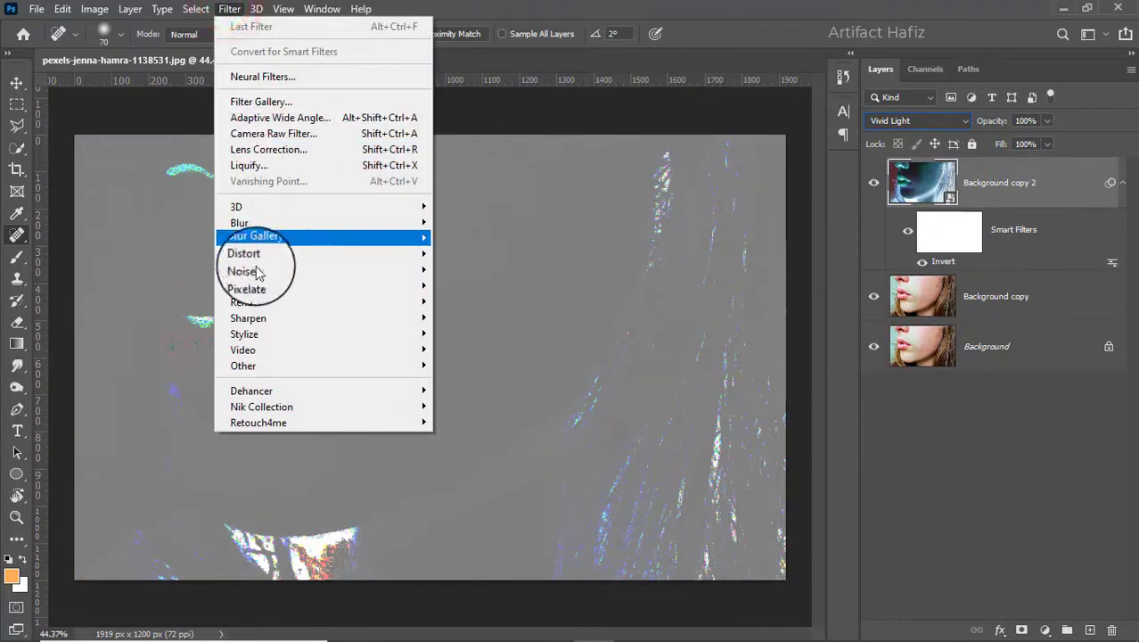
{"action": "mouse_move", "coordinate": [411, 366]}
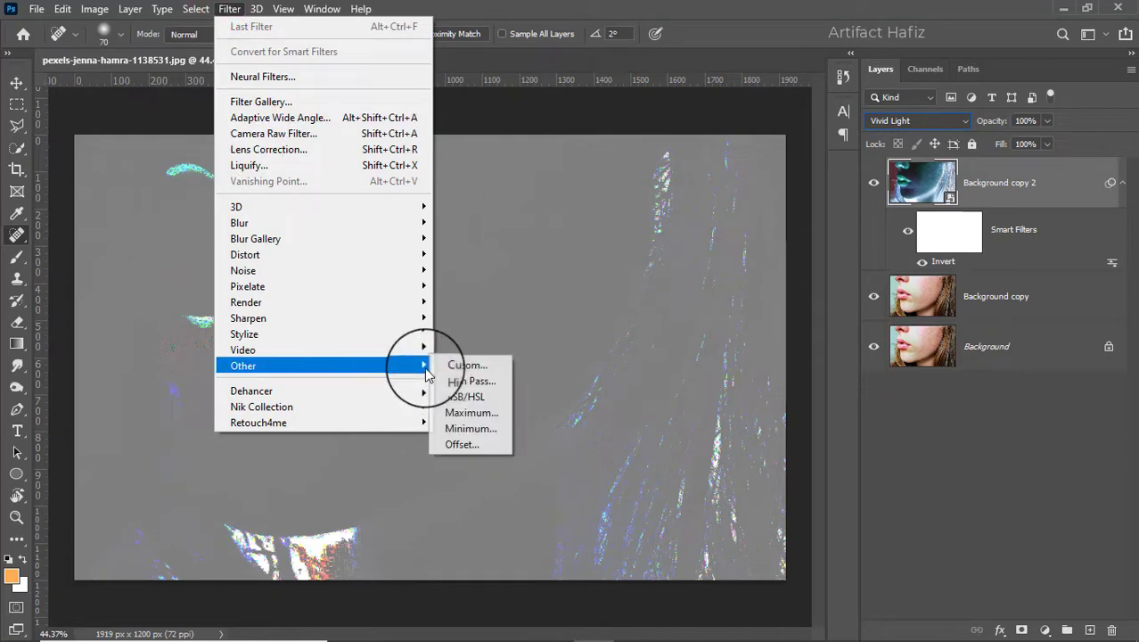
{"action": "left_click", "coordinate": [469, 381]}
{"action": "left_click_drag", "start_coordinate": [521, 108], "coordinate": [704, 124]}
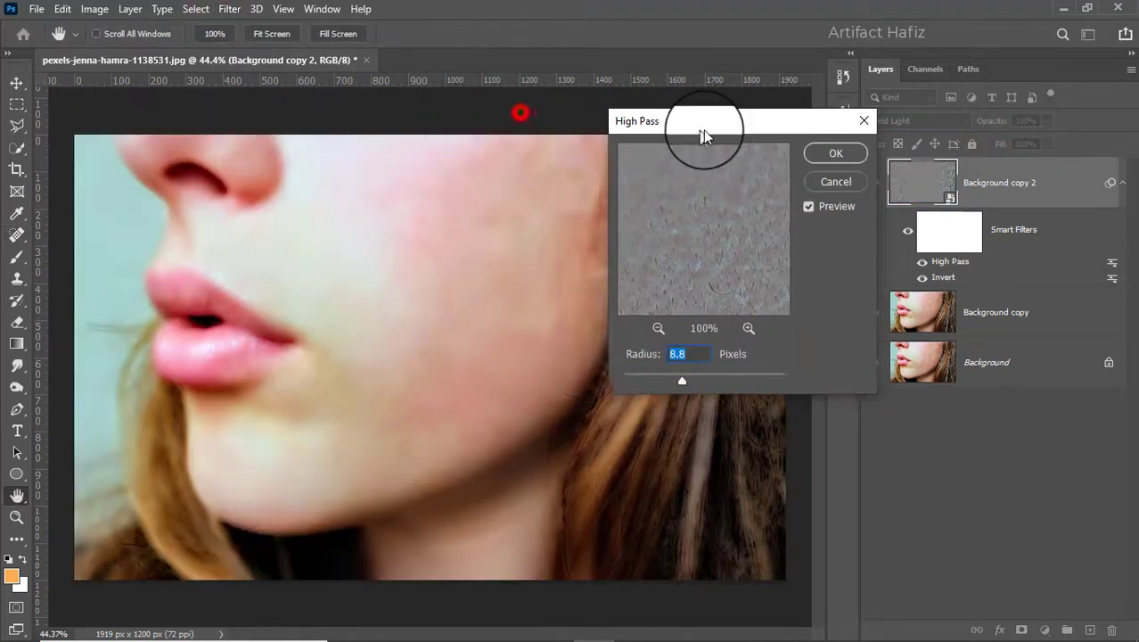
{"action": "left_click_drag", "start_coordinate": [682, 373], "coordinate": [710, 381]}
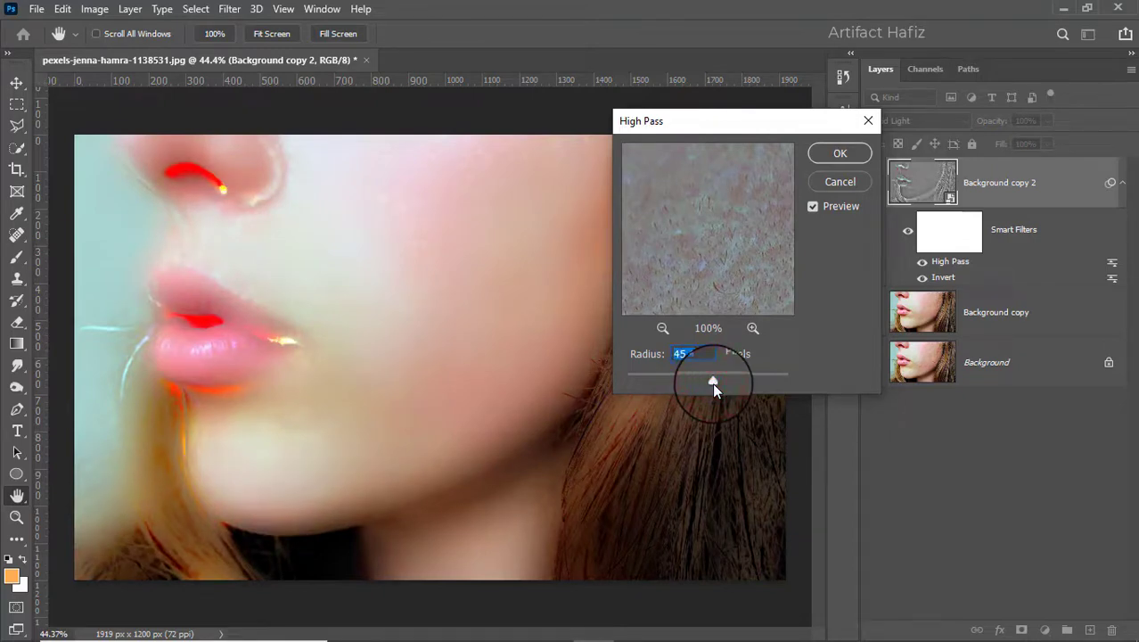
{"action": "mouse_move", "coordinate": [712, 383]}
{"action": "left_mouse_down"}
{"action": "mouse_move", "coordinate": [697, 382]}
{"action": "mouse_move", "coordinate": [706, 379]}
{"action": "left_mouse_up"}
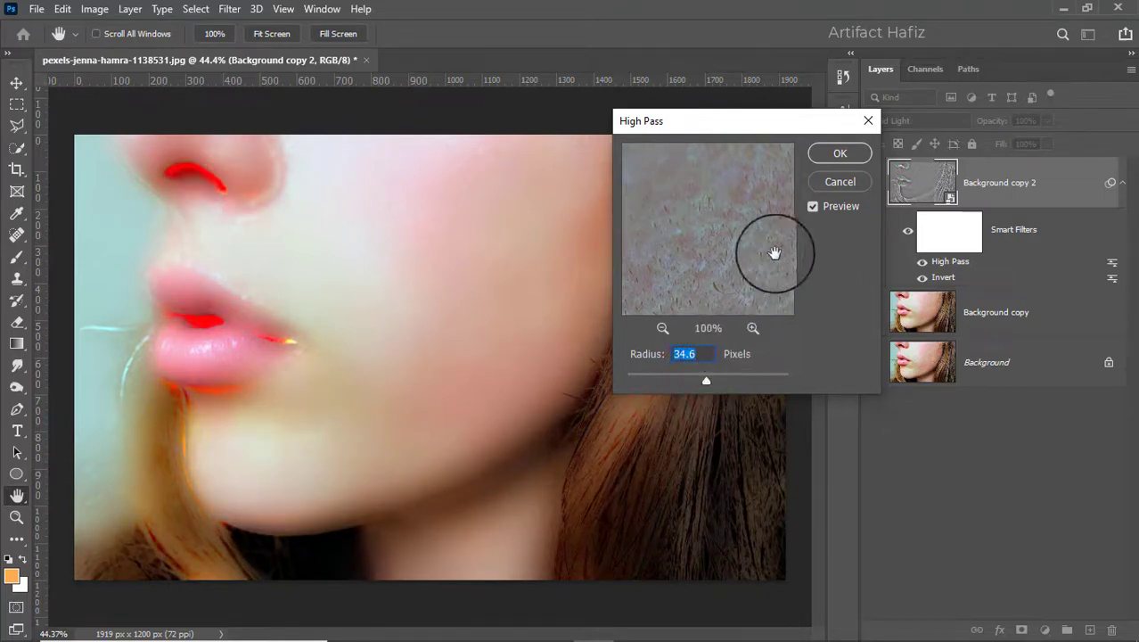
{"action": "left_click", "coordinate": [824, 157]}
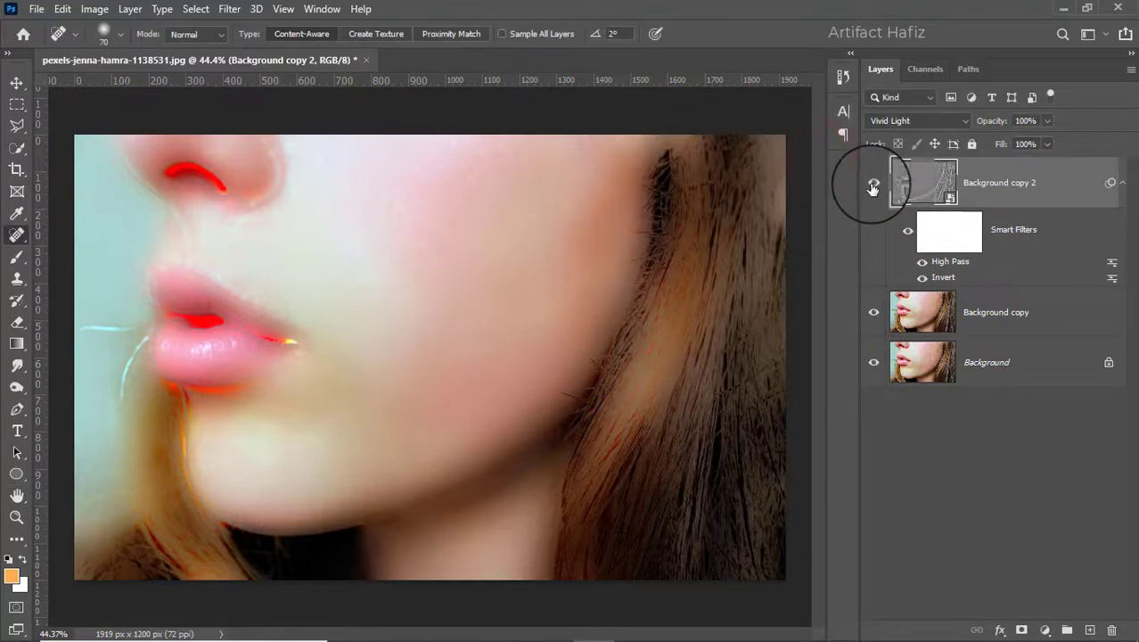
Apply a Gaussian Blur with a radius of about 4 pixels to the Background copy 2 layer
{"action": "left_click", "coordinate": [229, 9]}
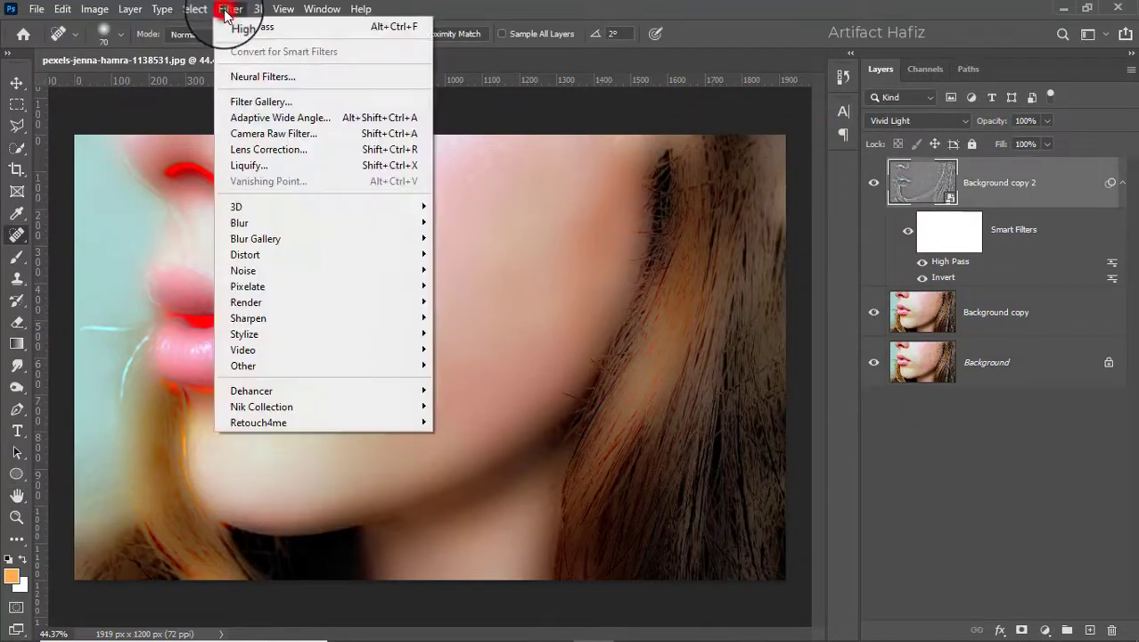
{"action": "mouse_move", "coordinate": [363, 229]}
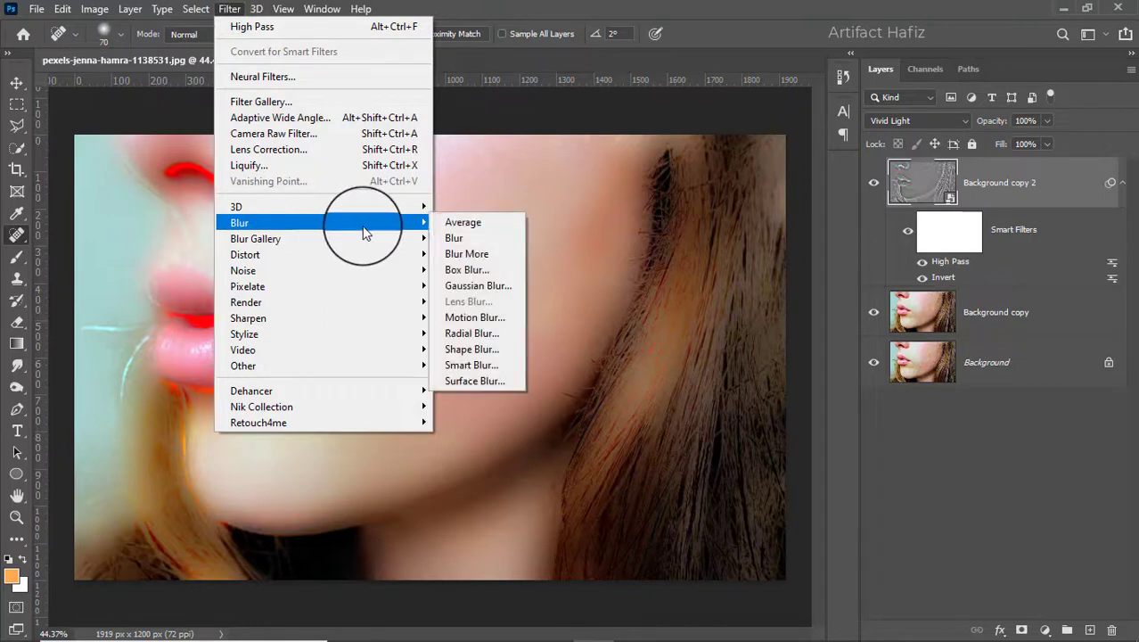
{"action": "left_click", "coordinate": [463, 288]}
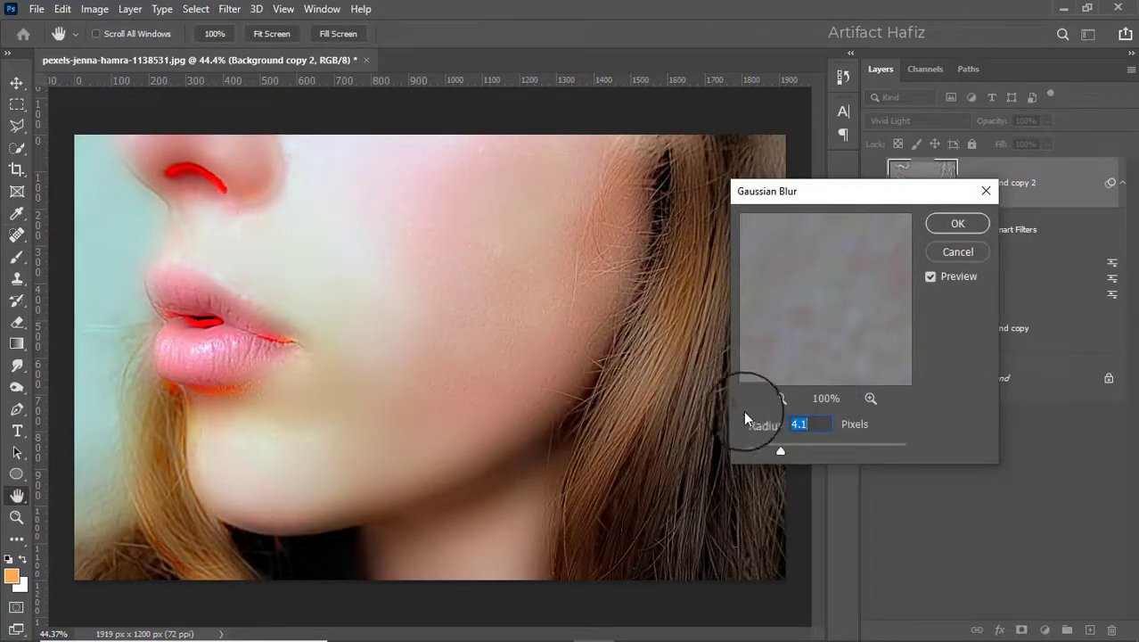
{"action": "mouse_move", "coordinate": [783, 451]}
{"action": "left_mouse_down"}
{"action": "mouse_move", "coordinate": [818, 451]}
{"action": "mouse_move", "coordinate": [761, 452]}
{"action": "mouse_move", "coordinate": [778, 447]}
{"action": "left_mouse_up"}
{"action": "left_click", "coordinate": [760, 448]}
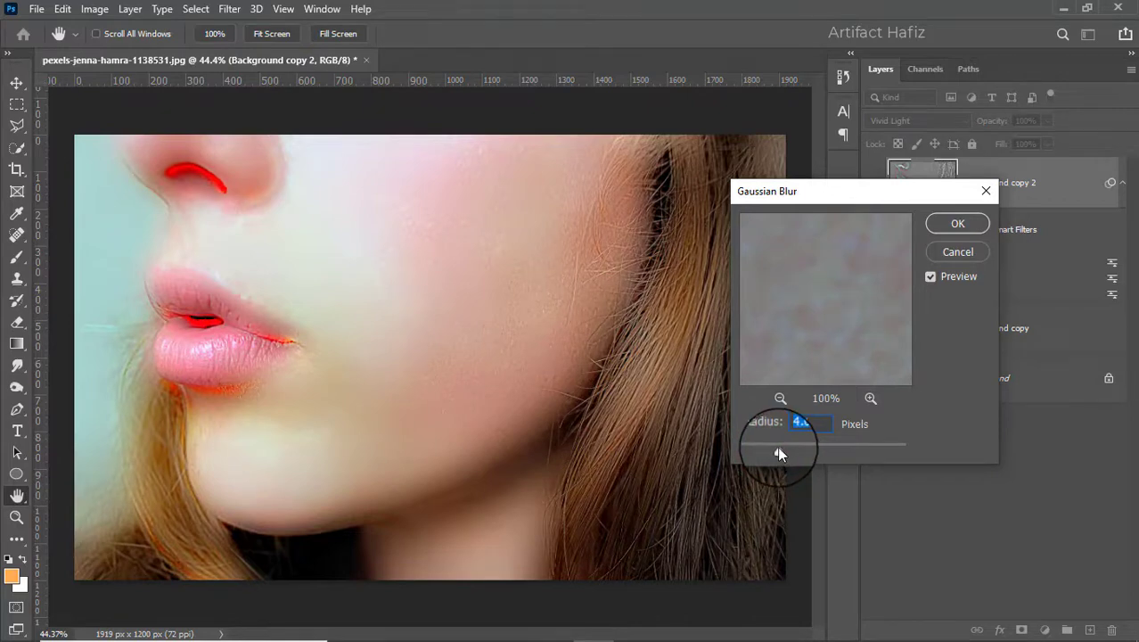
{"action": "left_click", "coordinate": [952, 225]}
Toggle the visibility of the Background copy 2 layer to compare the skin before and after smoothing
{"action": "left_click", "coordinate": [865, 187]}
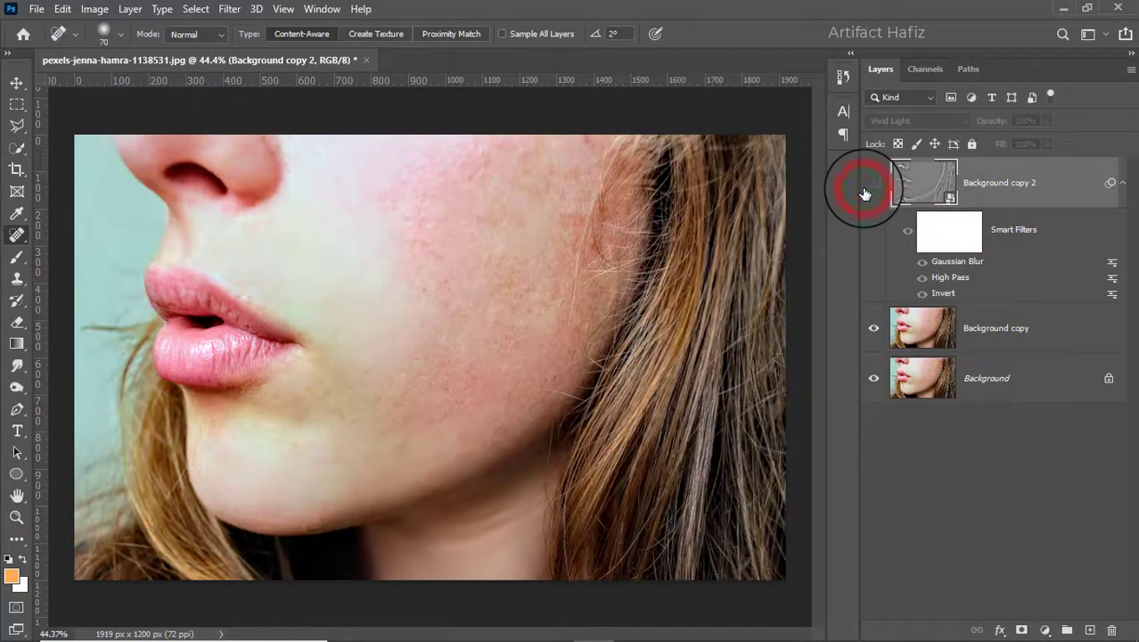
{"action": "left_click", "coordinate": [869, 188]}
{"action": "left_click", "coordinate": [865, 189]}
{"action": "left_click", "coordinate": [864, 189]}
{"action": "left_click", "coordinate": [874, 183]}
{"action": "left_click", "coordinate": [871, 185]}
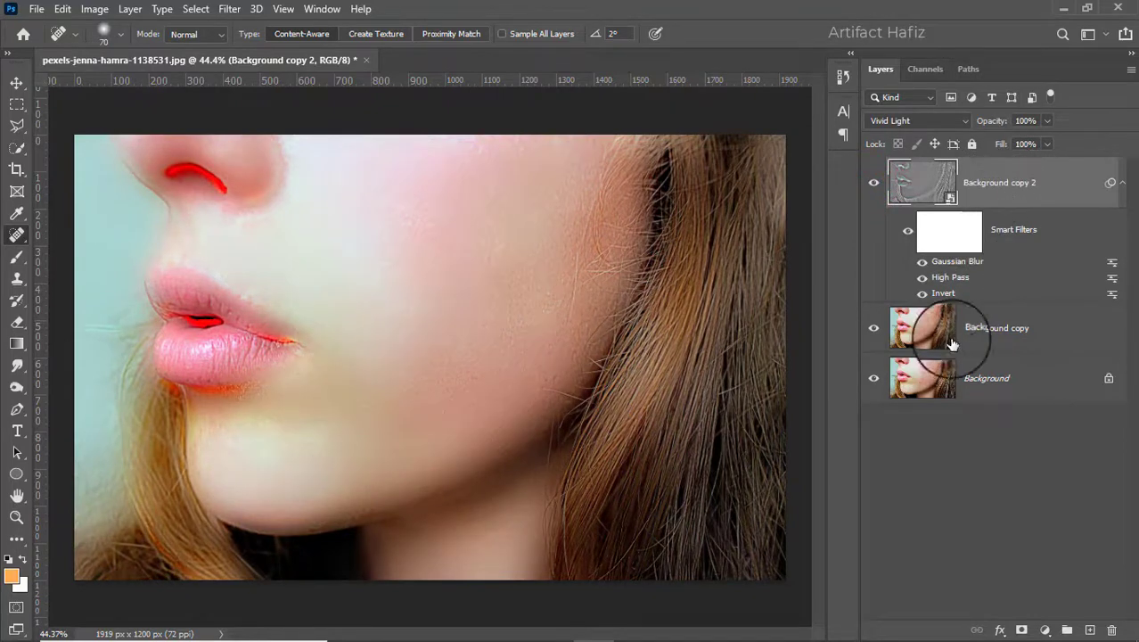
Add a white layer mask to Background copy 2 and set up a Soft Round brush at 100% opacity
{"action": "left_click", "coordinate": [1023, 630]}
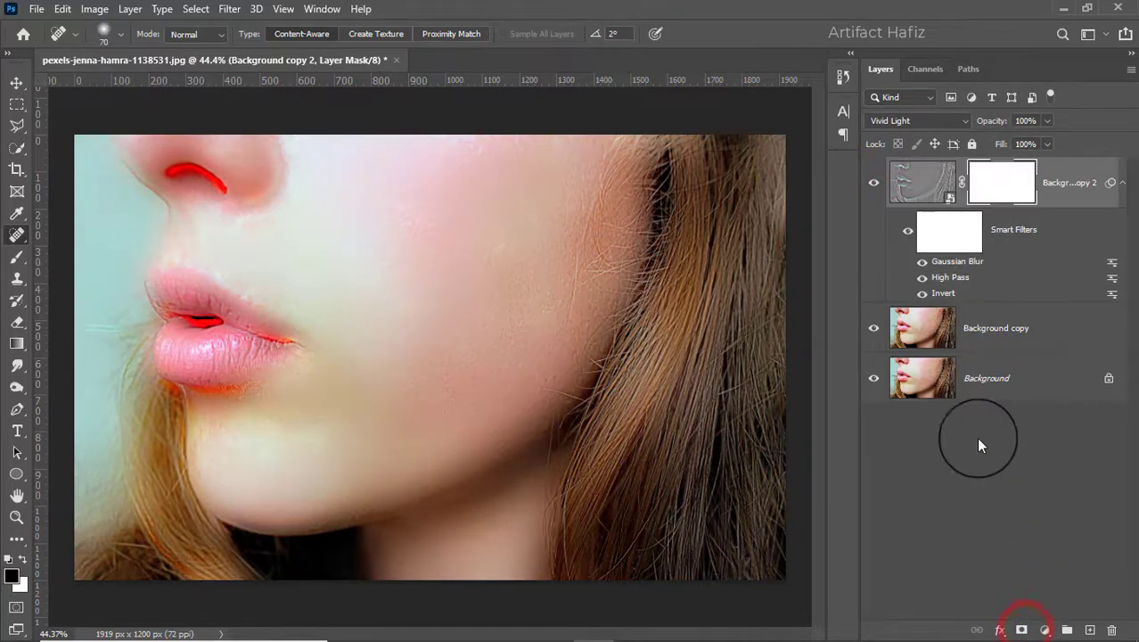
{"action": "left_click", "coordinate": [26, 259]}
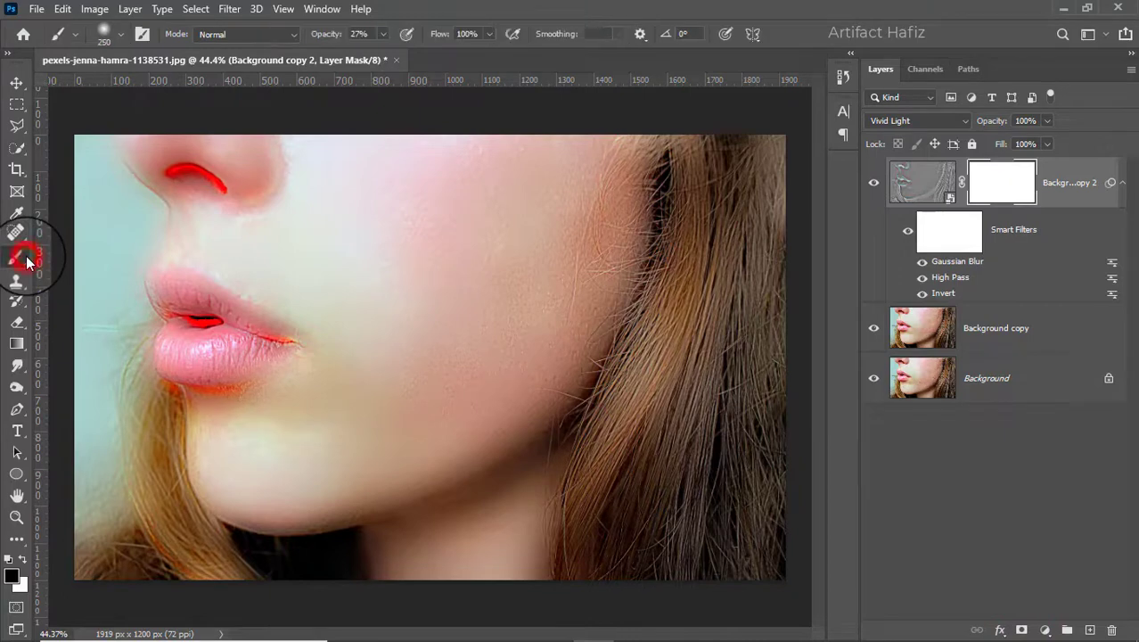
{"action": "left_click", "coordinate": [110, 35]}
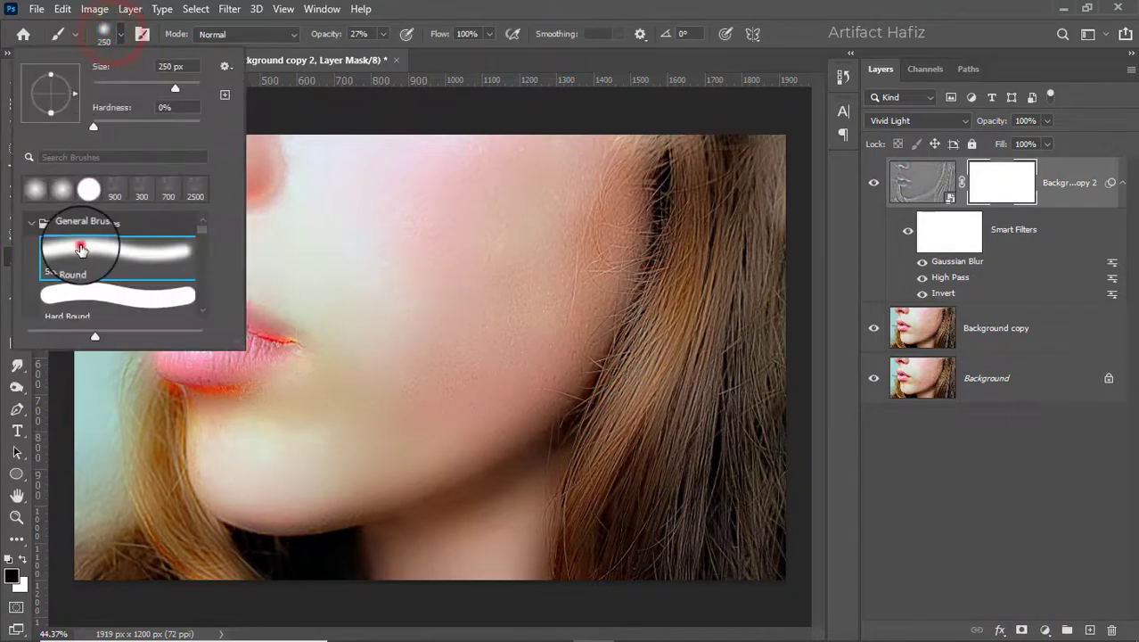
{"action": "left_click", "coordinate": [76, 249]}
{"action": "left_click", "coordinate": [380, 33]}
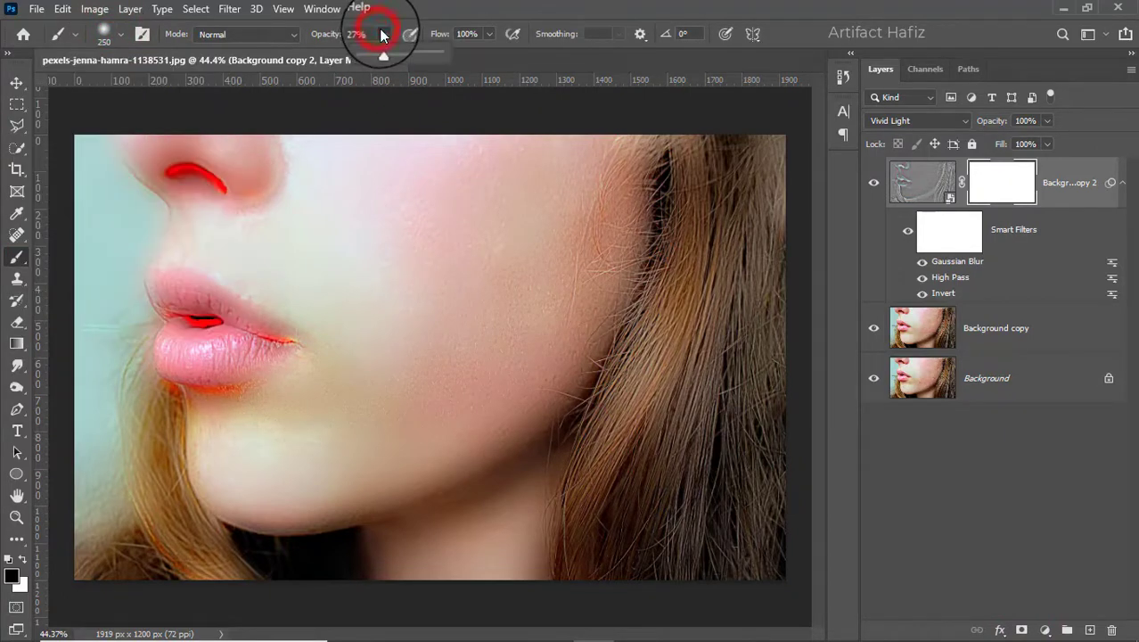
{"action": "left_click_drag", "start_coordinate": [438, 56], "coordinate": [444, 60]}
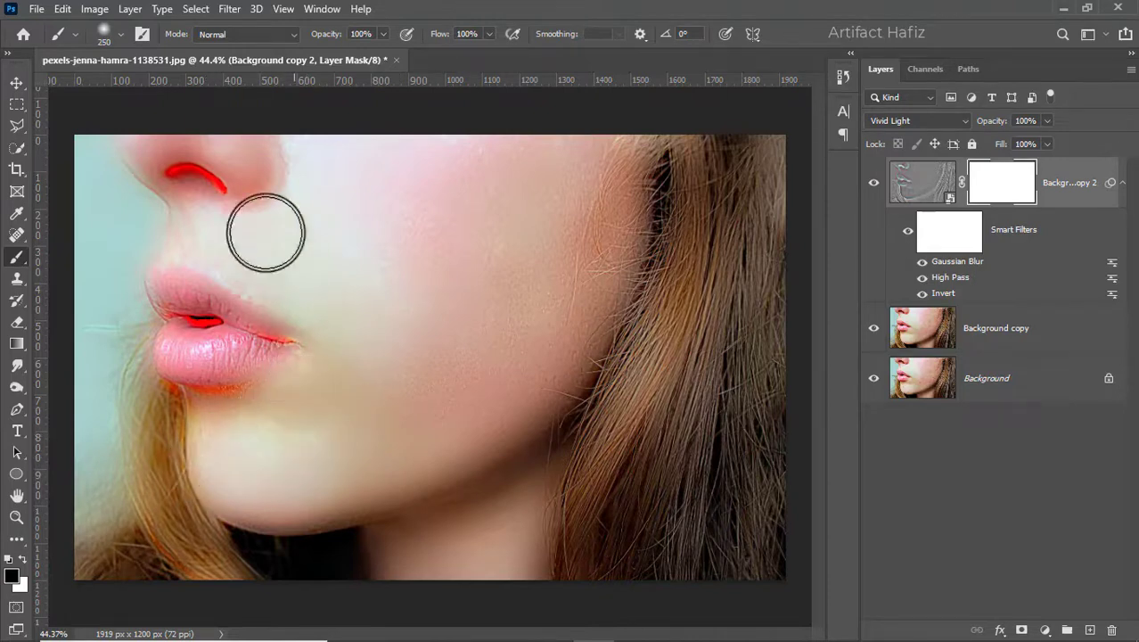
Invert the layer mask of Background copy 2 to black to hide the smoothing effect
{"action": "left_click", "coordinate": [95, 9]}
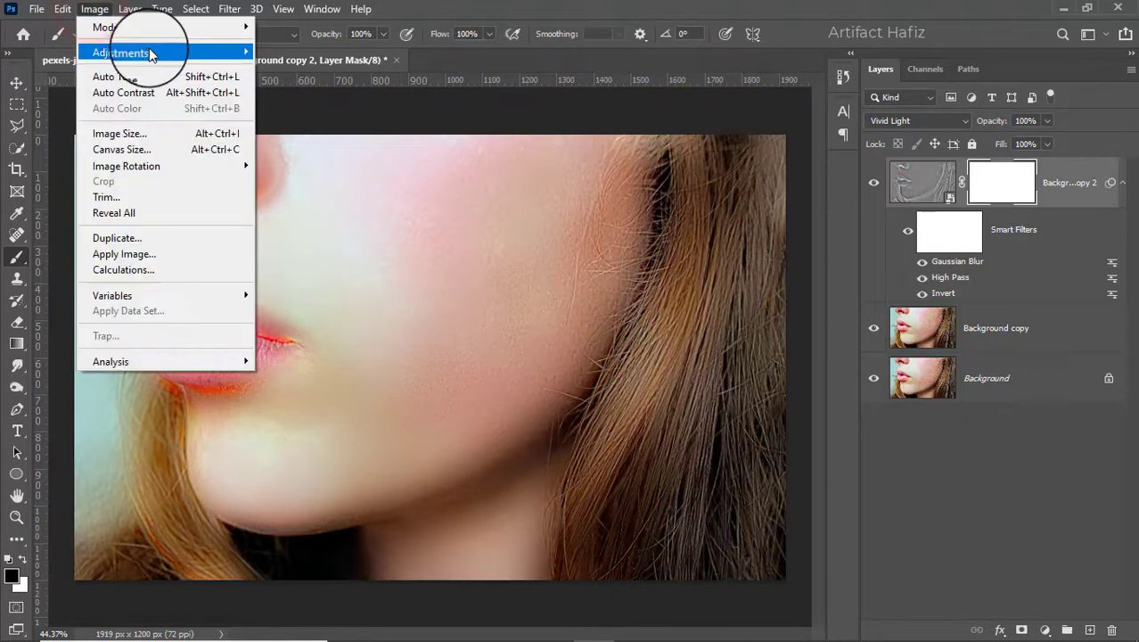
{"action": "mouse_move", "coordinate": [150, 55]}
{"action": "left_click", "coordinate": [283, 242]}
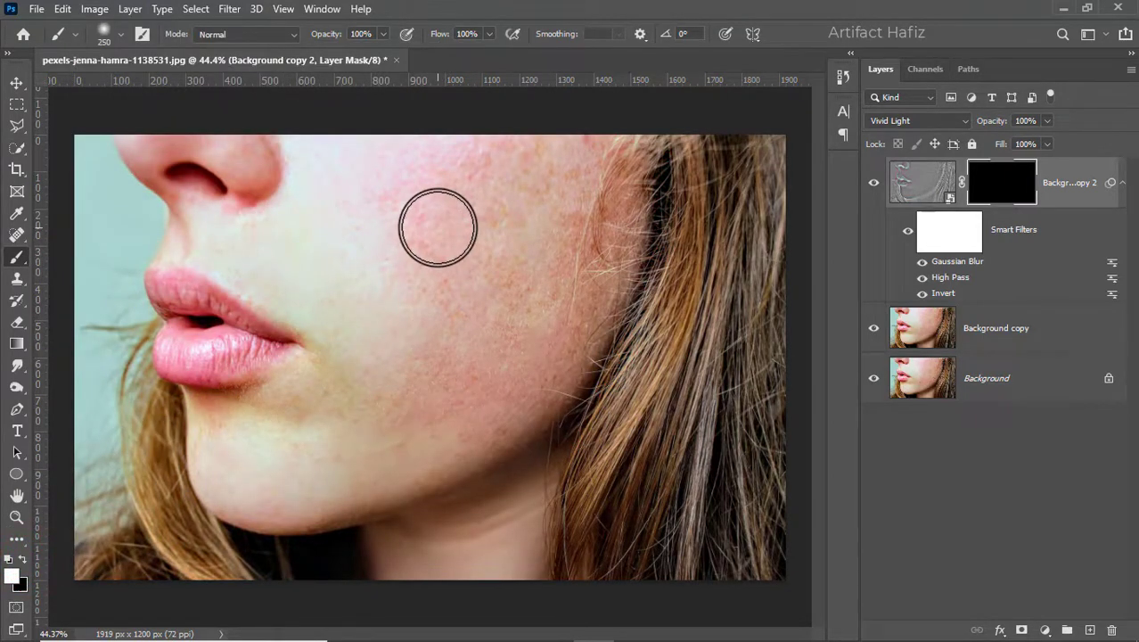
Paint white on the Background copy 2 mask over the cheek with a 175-pixel soft brush to reveal the smoothing
{"action": "key", "text": "["}
{"action": "mouse_move", "coordinate": [460, 157]}
{"action": "left_mouse_down"}
{"action": "mouse_move", "coordinate": [421, 257]}
{"action": "mouse_move", "coordinate": [476, 271]}
{"action": "left_mouse_up"}
{"action": "mouse_move", "coordinate": [501, 137]}
{"action": "left_mouse_down"}
{"action": "mouse_move", "coordinate": [511, 239]}
{"action": "mouse_move", "coordinate": [513, 217]}
{"action": "mouse_move", "coordinate": [490, 349]}
{"action": "left_mouse_up"}
{"action": "left_click_drag", "start_coordinate": [562, 192], "coordinate": [590, 220]}
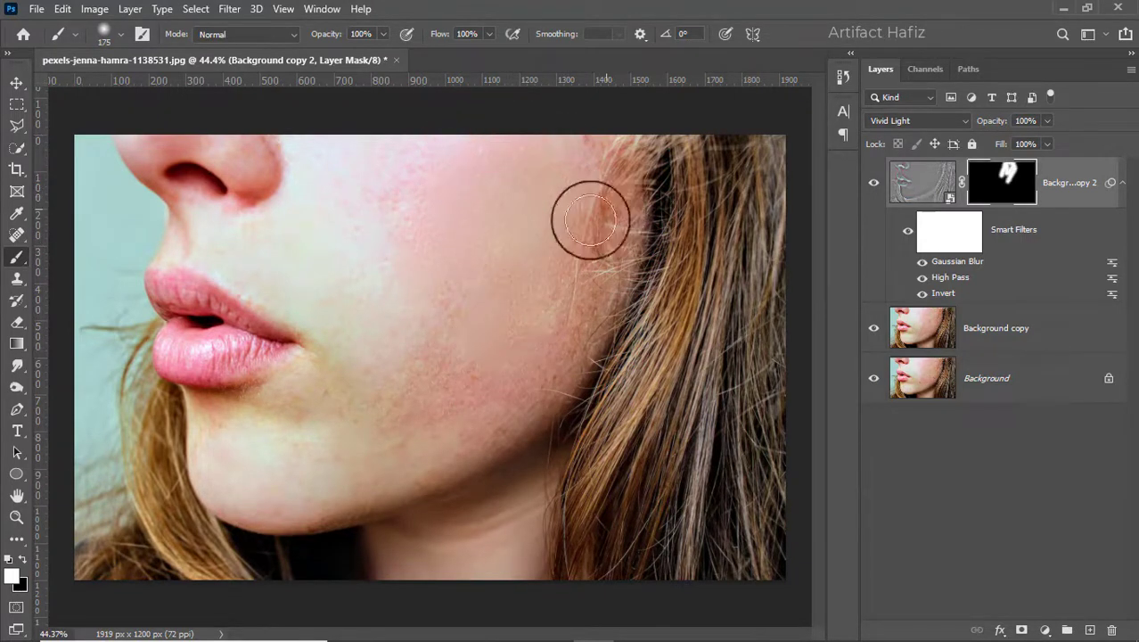
{"action": "mouse_move", "coordinate": [516, 356]}
{"action": "left_mouse_down"}
{"action": "mouse_move", "coordinate": [440, 405]}
{"action": "mouse_move", "coordinate": [456, 310]}
{"action": "mouse_move", "coordinate": [425, 393]}
{"action": "left_mouse_up"}
{"action": "left_click_drag", "start_coordinate": [424, 395], "coordinate": [416, 160]}
{"action": "left_click_drag", "start_coordinate": [325, 173], "coordinate": [376, 208]}
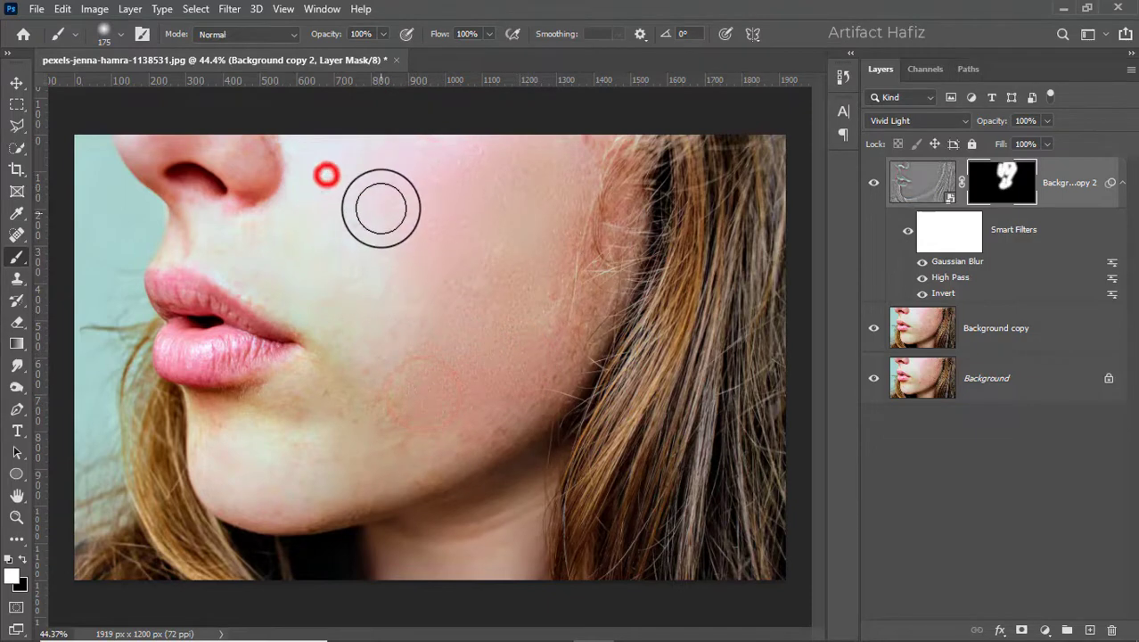
{"action": "left_click_drag", "start_coordinate": [377, 161], "coordinate": [438, 203]}
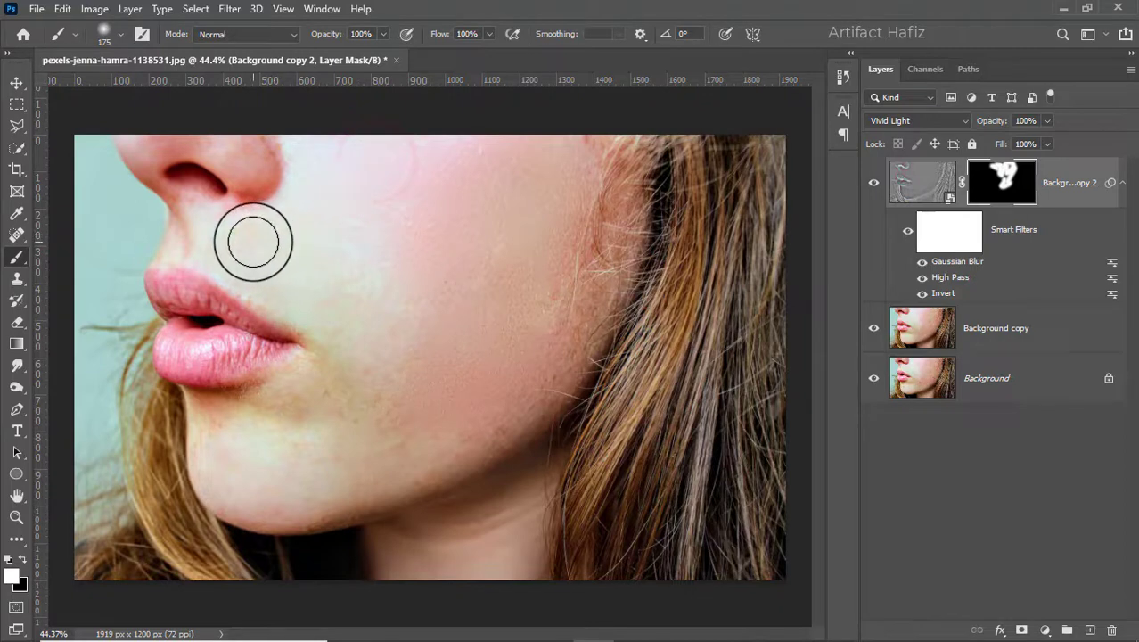
Paint white on the mask over the skin between the nose and lips, and across the chin and jaw
{"action": "left_click_drag", "start_coordinate": [253, 244], "coordinate": [311, 287]}
{"action": "mouse_move", "coordinate": [328, 234]}
{"action": "left_mouse_down"}
{"action": "mouse_move", "coordinate": [470, 292]}
{"action": "mouse_move", "coordinate": [315, 232]}
{"action": "mouse_move", "coordinate": [250, 254]}
{"action": "mouse_move", "coordinate": [247, 273]}
{"action": "left_mouse_up"}
{"action": "left_click", "coordinate": [302, 219]}
{"action": "left_click", "coordinate": [271, 229]}
{"action": "left_click", "coordinate": [251, 274]}
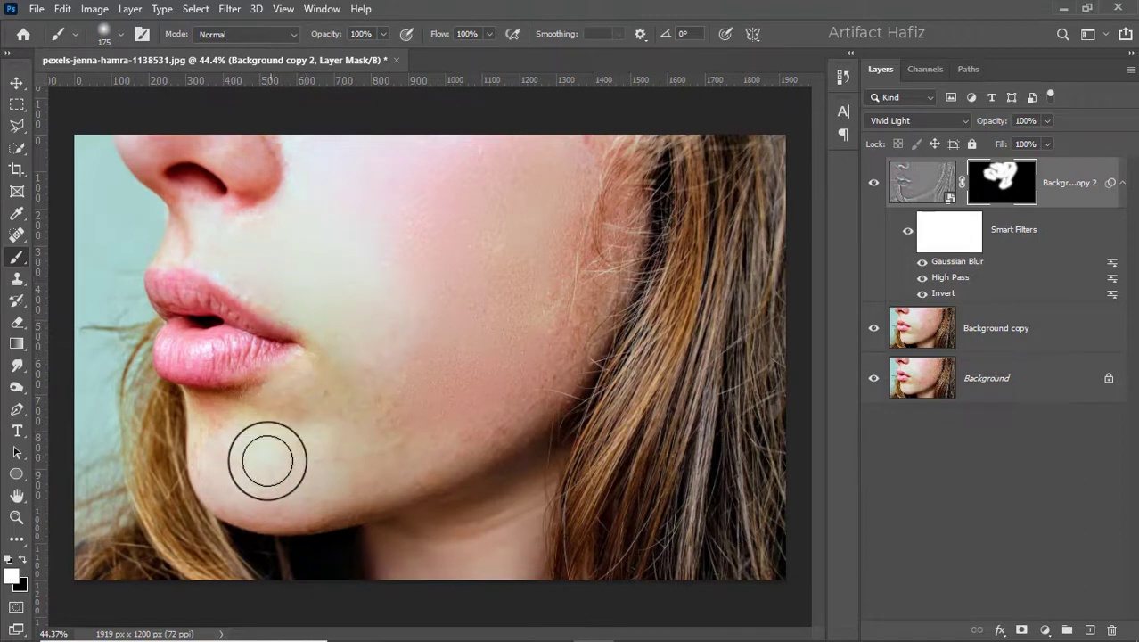
{"action": "mouse_move", "coordinate": [231, 483]}
{"action": "left_mouse_down"}
{"action": "mouse_move", "coordinate": [303, 480]}
{"action": "mouse_move", "coordinate": [475, 409]}
{"action": "mouse_move", "coordinate": [432, 409]}
{"action": "mouse_move", "coordinate": [379, 341]}
{"action": "mouse_move", "coordinate": [406, 346]}
{"action": "mouse_move", "coordinate": [379, 397]}
{"action": "mouse_move", "coordinate": [295, 399]}
{"action": "mouse_move", "coordinate": [254, 450]}
{"action": "mouse_move", "coordinate": [218, 453]}
{"action": "mouse_move", "coordinate": [305, 449]}
{"action": "left_mouse_up"}
{"action": "left_click", "coordinate": [498, 403]}
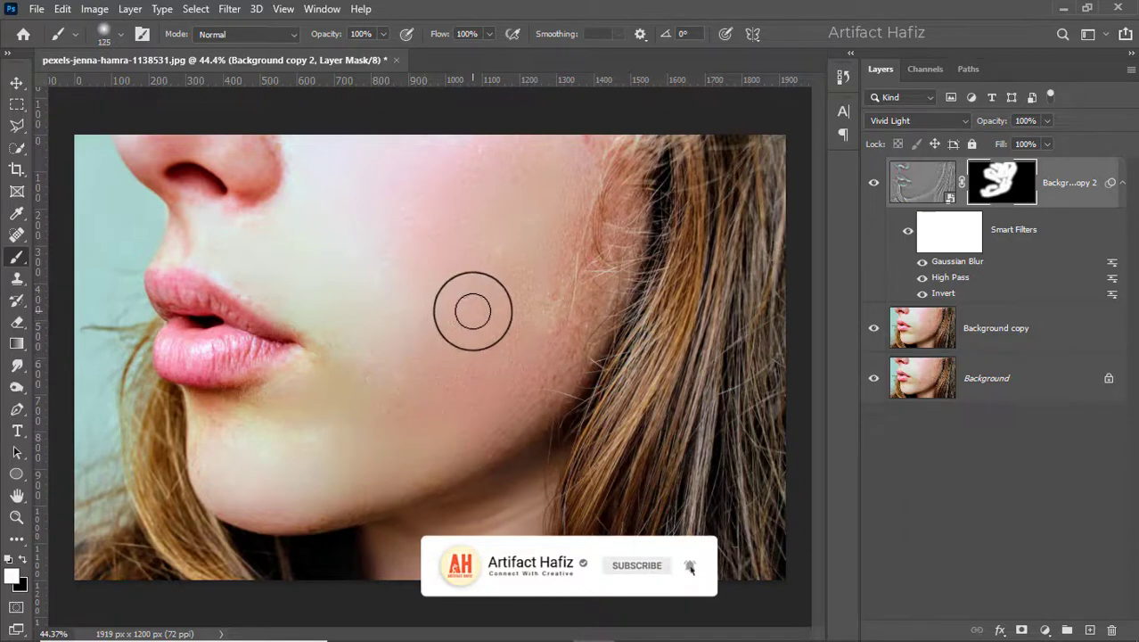
Paint white on the mask over the outer cheek near the hair and the remaining cheek patches with a 125-pixel brush
{"action": "mouse_move", "coordinate": [610, 216]}
{"action": "left_mouse_down"}
{"action": "mouse_move", "coordinate": [609, 252]}
{"action": "mouse_move", "coordinate": [532, 414]}
{"action": "left_mouse_up"}
{"action": "mouse_move", "coordinate": [549, 290]}
{"action": "left_mouse_down"}
{"action": "mouse_move", "coordinate": [528, 353]}
{"action": "mouse_move", "coordinate": [532, 330]}
{"action": "left_mouse_up"}
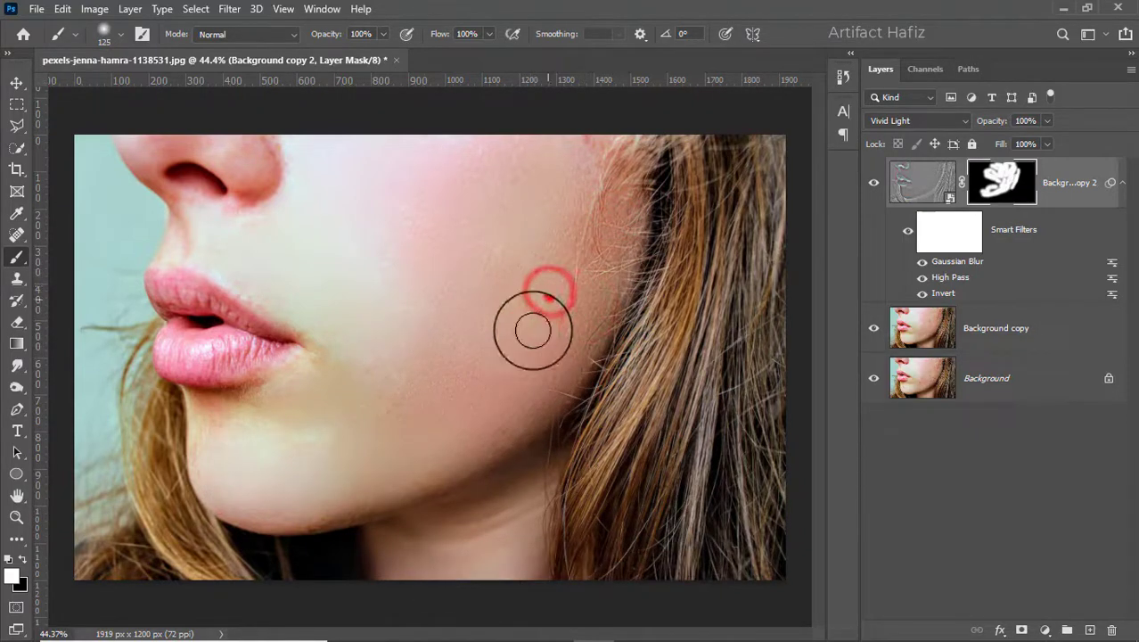
{"action": "left_click_drag", "start_coordinate": [498, 285], "coordinate": [518, 336]}
{"action": "left_click_drag", "start_coordinate": [500, 232], "coordinate": [499, 278]}
{"action": "left_click_drag", "start_coordinate": [574, 152], "coordinate": [482, 226]}
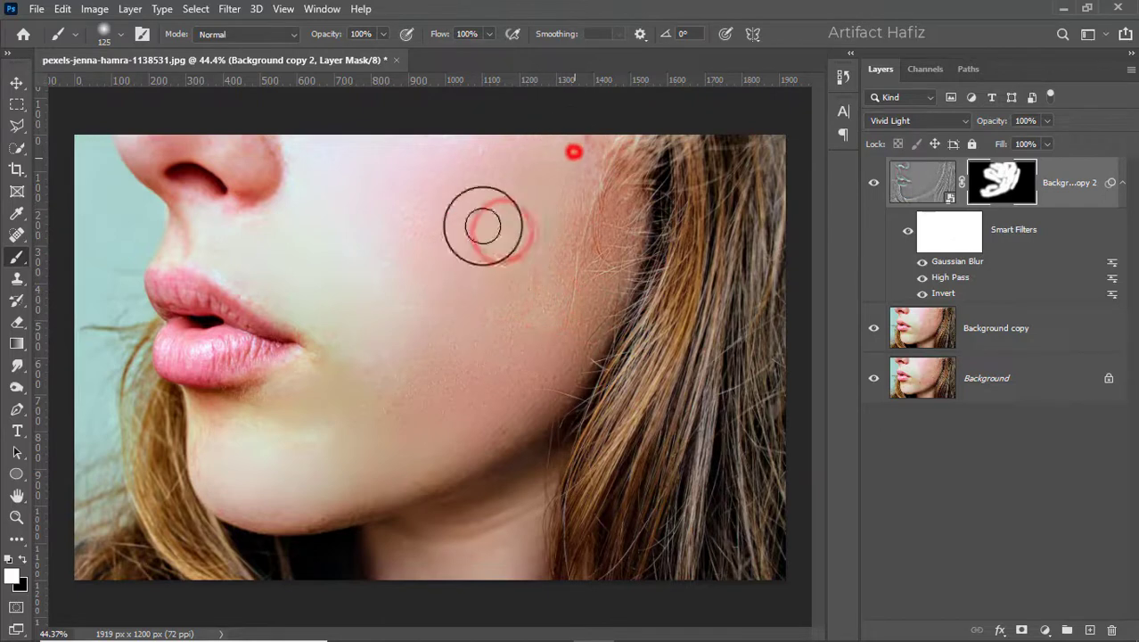
Reduce the brush to 70 pixels and paint the mask white in the small areas under the nose and above the lips
{"action": "key", "text": "bracketleft"}
{"action": "left_click_drag", "start_coordinate": [246, 216], "coordinate": [220, 218]}
{"action": "key", "text": "bracketleft"}
{"action": "key", "text": "bracketleft"}
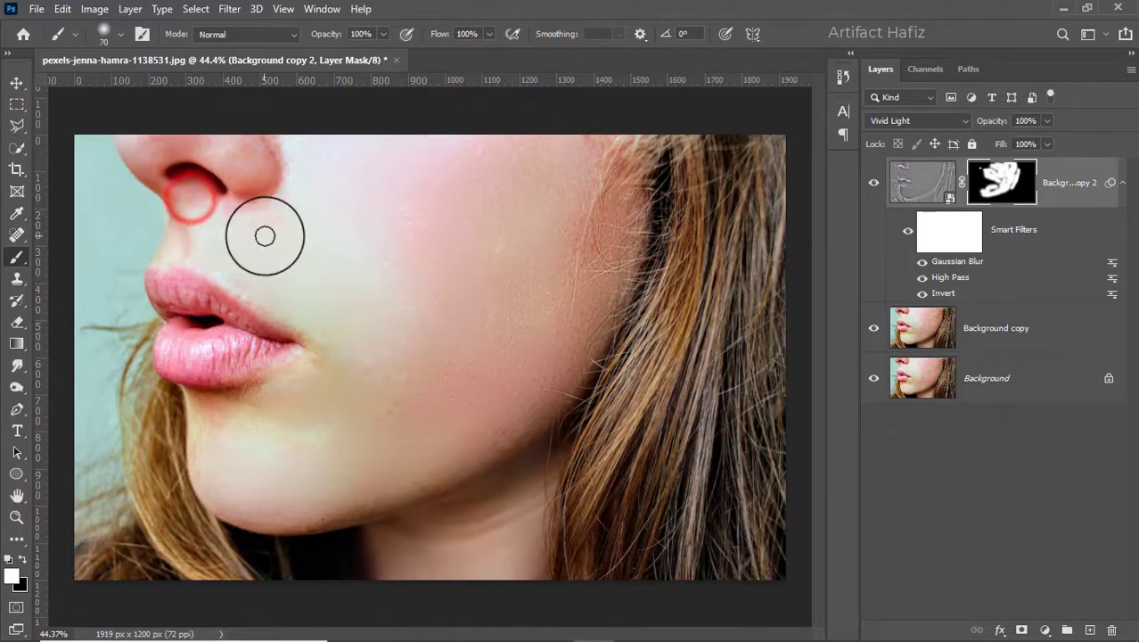
{"action": "left_click", "coordinate": [240, 287]}
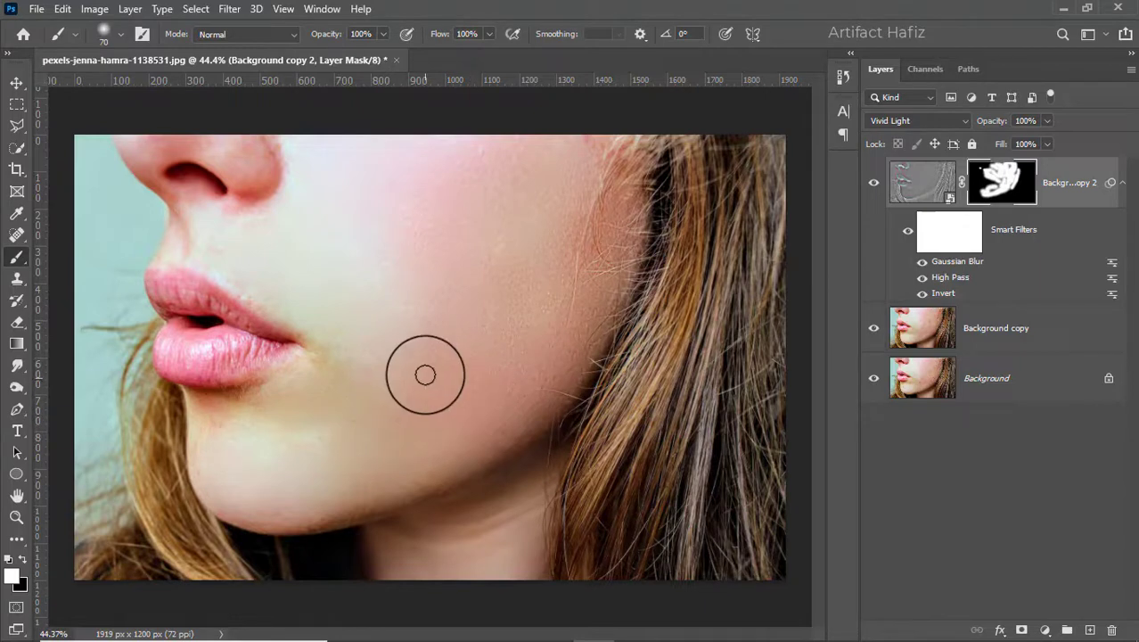
Touch up the mask in white over the lower cheek beside the corner of the mouth
{"action": "mouse_move", "coordinate": [368, 428]}
{"action": "left_mouse_down"}
{"action": "mouse_move", "coordinate": [345, 341]}
{"action": "mouse_move", "coordinate": [325, 362]}
{"action": "mouse_move", "coordinate": [375, 399]}
{"action": "left_mouse_up"}
{"action": "scroll", "coordinate": [363, 383], "scroll_direction": "down", "scroll_amount": 3, "text": "alt"}
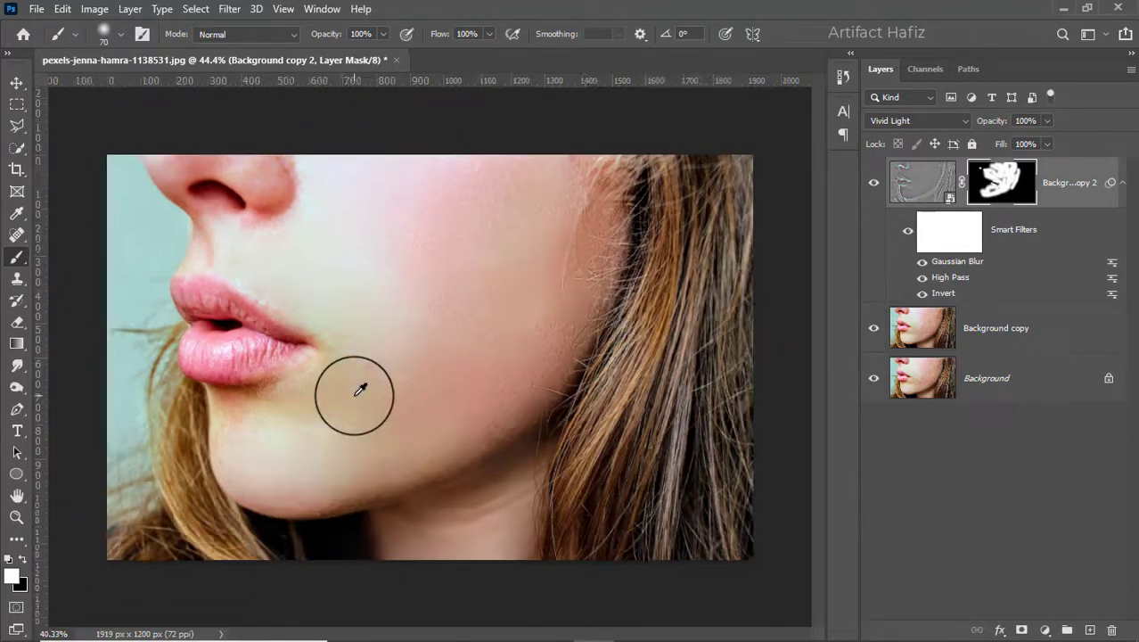
{"action": "scroll", "coordinate": [364, 382], "scroll_direction": "up", "scroll_amount": 3, "text": "alt"}
{"action": "left_click_drag", "start_coordinate": [384, 373], "coordinate": [425, 401]}
{"action": "left_click", "coordinate": [376, 384]}
Examine the smoothed skin close up and from afar, toggling Background copy 2's visibility to compare before and after
{"action": "scroll", "coordinate": [427, 317], "scroll_direction": "down", "scroll_amount": 3, "text": "alt"}
{"action": "scroll", "coordinate": [434, 312], "scroll_direction": "down", "scroll_amount": 1, "text": "alt"}
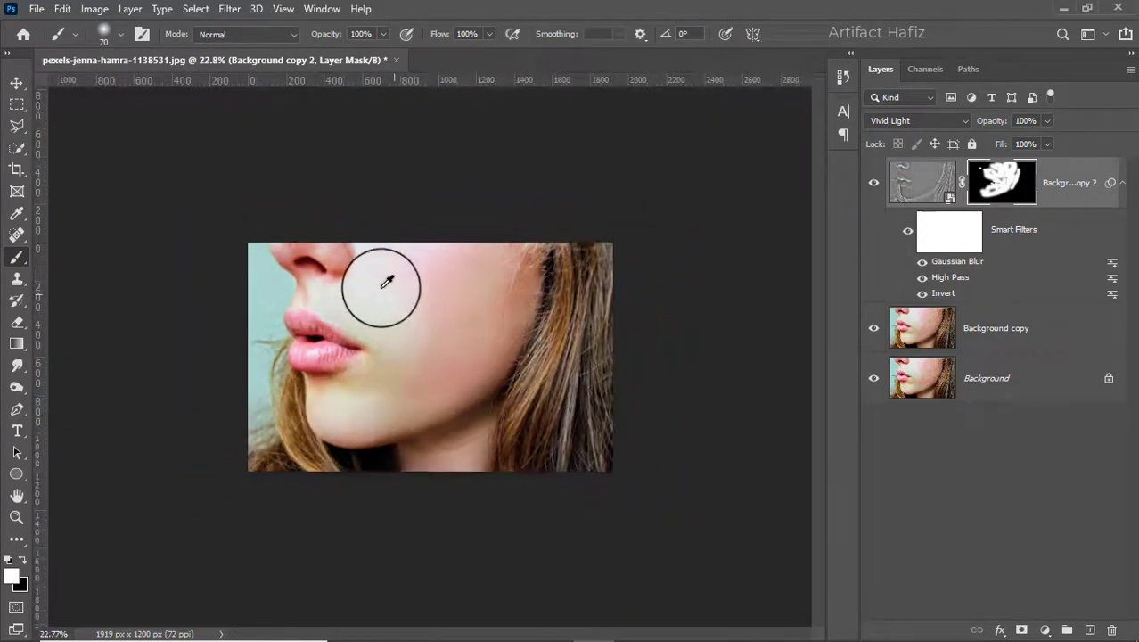
{"action": "scroll", "coordinate": [383, 285], "scroll_direction": "up", "scroll_amount": 3, "text": "alt"}
{"action": "scroll", "coordinate": [384, 273], "scroll_direction": "up", "scroll_amount": 1, "text": "alt"}
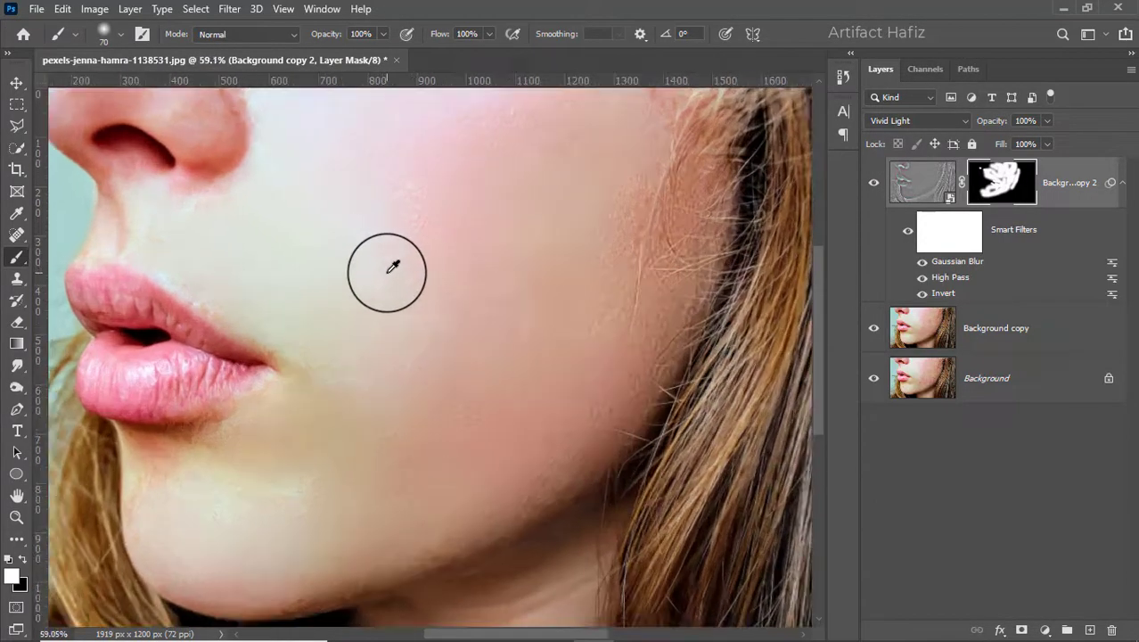
{"action": "left_click", "coordinate": [874, 183]}
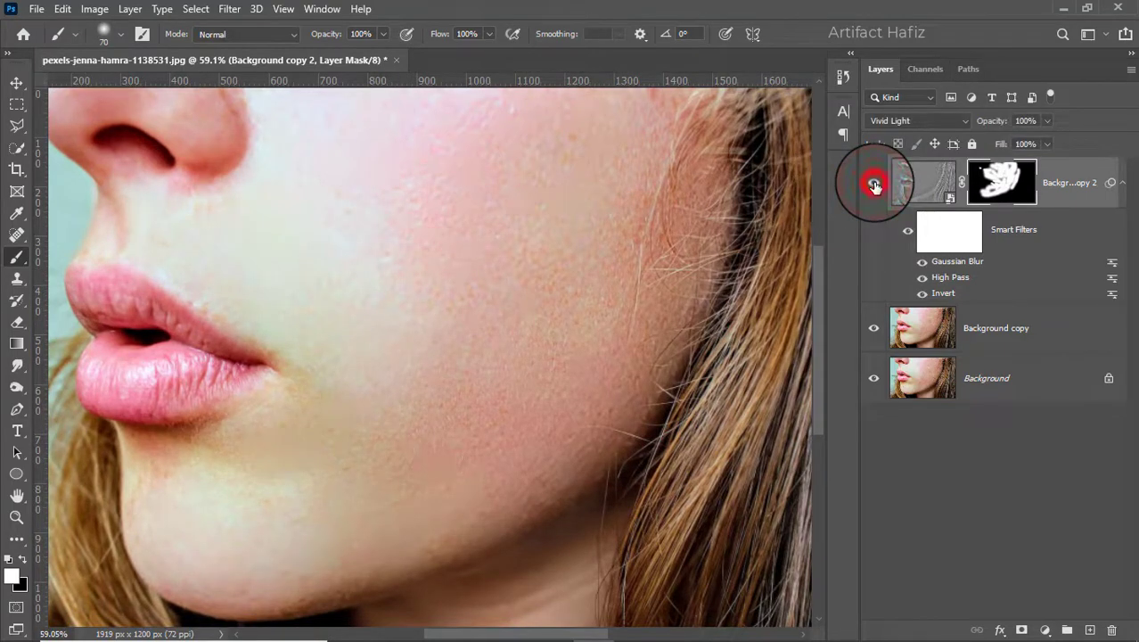
{"action": "scroll", "coordinate": [499, 239], "scroll_direction": "down", "scroll_amount": 1, "text": "alt"}
{"action": "scroll", "coordinate": [499, 239], "scroll_direction": "down", "scroll_amount": 1, "text": "alt"}
{"action": "scroll", "coordinate": [499, 239], "scroll_direction": "up", "scroll_amount": 1, "text": "alt"}
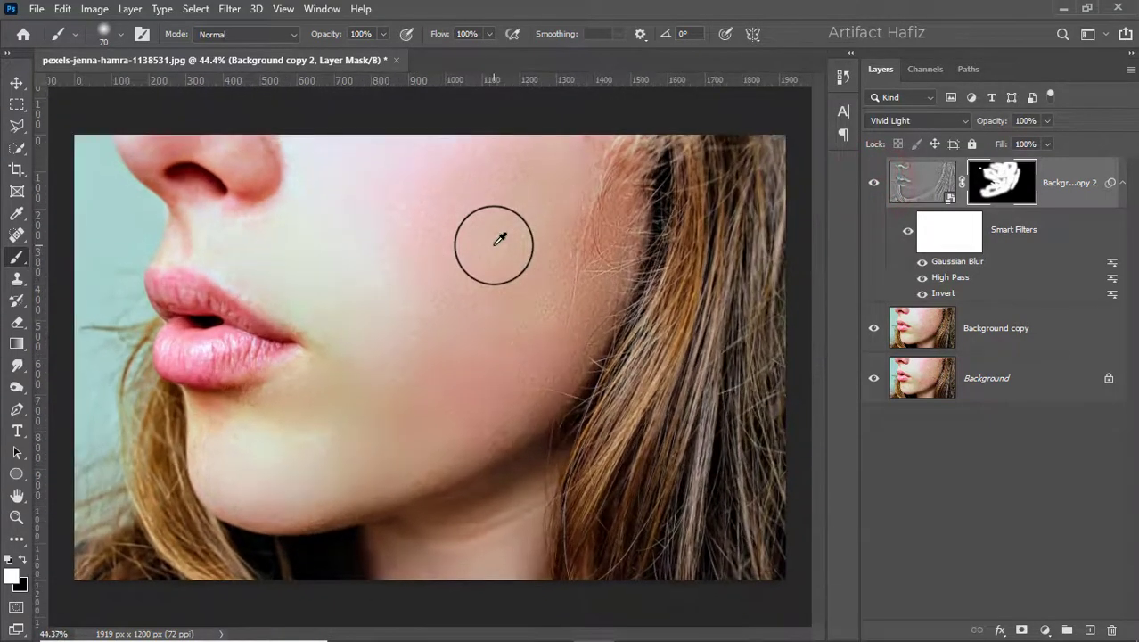
{"action": "scroll", "coordinate": [500, 238], "scroll_direction": "down", "scroll_amount": 3, "text": "alt"}
{"action": "scroll", "coordinate": [407, 268], "scroll_direction": "up", "scroll_amount": 3, "text": "alt"}
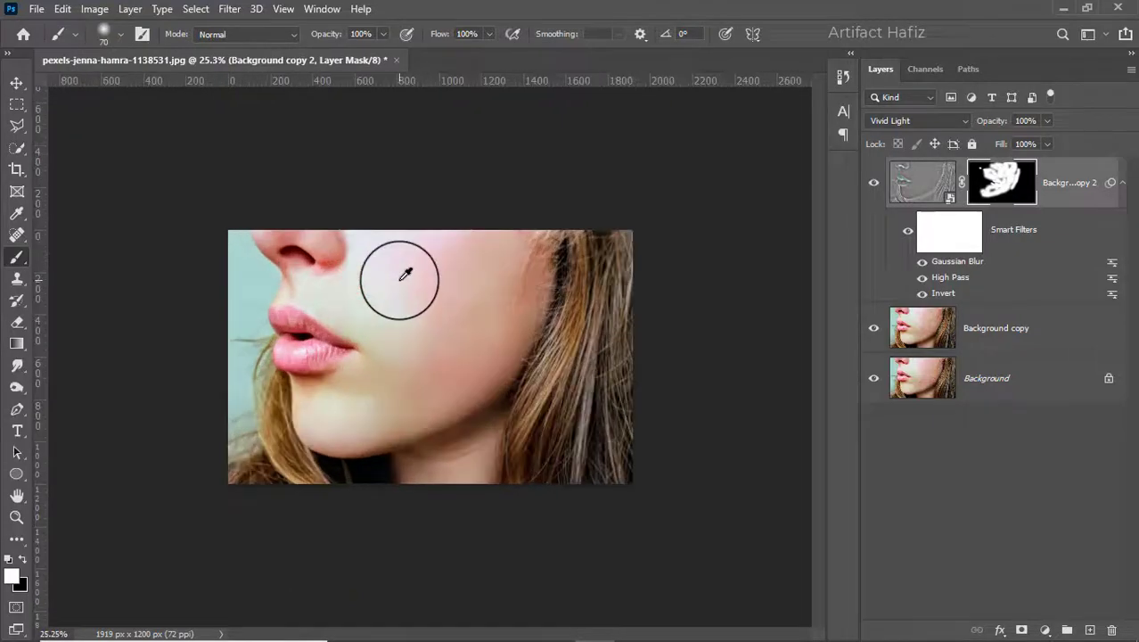
{"action": "scroll", "coordinate": [406, 274], "scroll_direction": "up", "scroll_amount": 1, "text": "alt"}
{"action": "scroll", "coordinate": [460, 267], "scroll_direction": "up", "scroll_amount": 3, "text": "alt"}
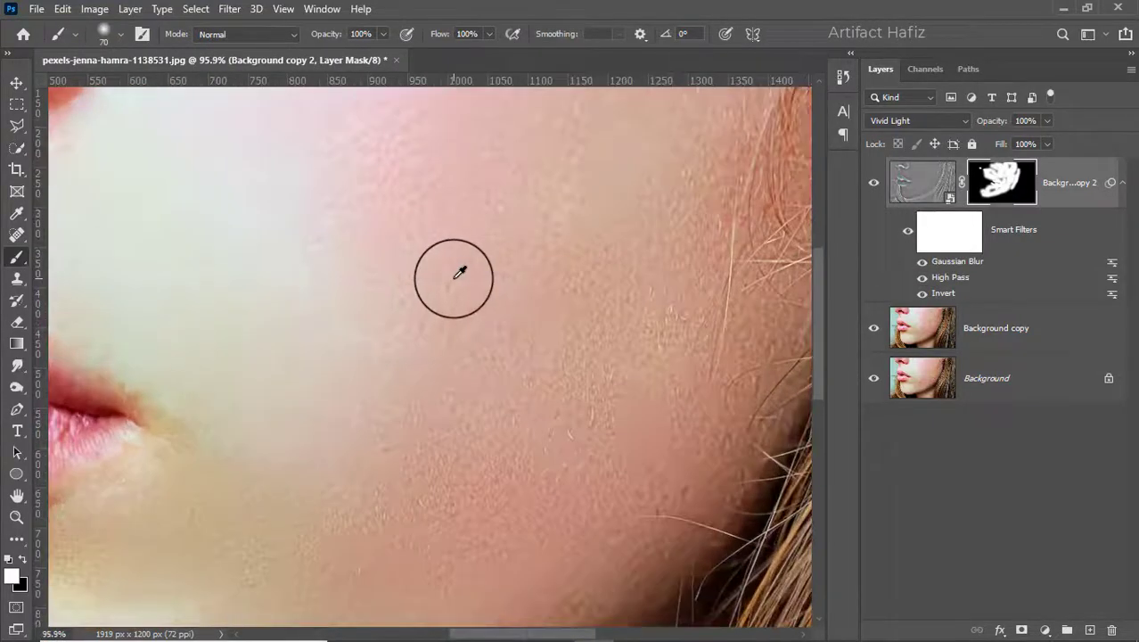
{"action": "scroll", "coordinate": [460, 272], "scroll_direction": "down", "scroll_amount": 4, "text": "alt"}
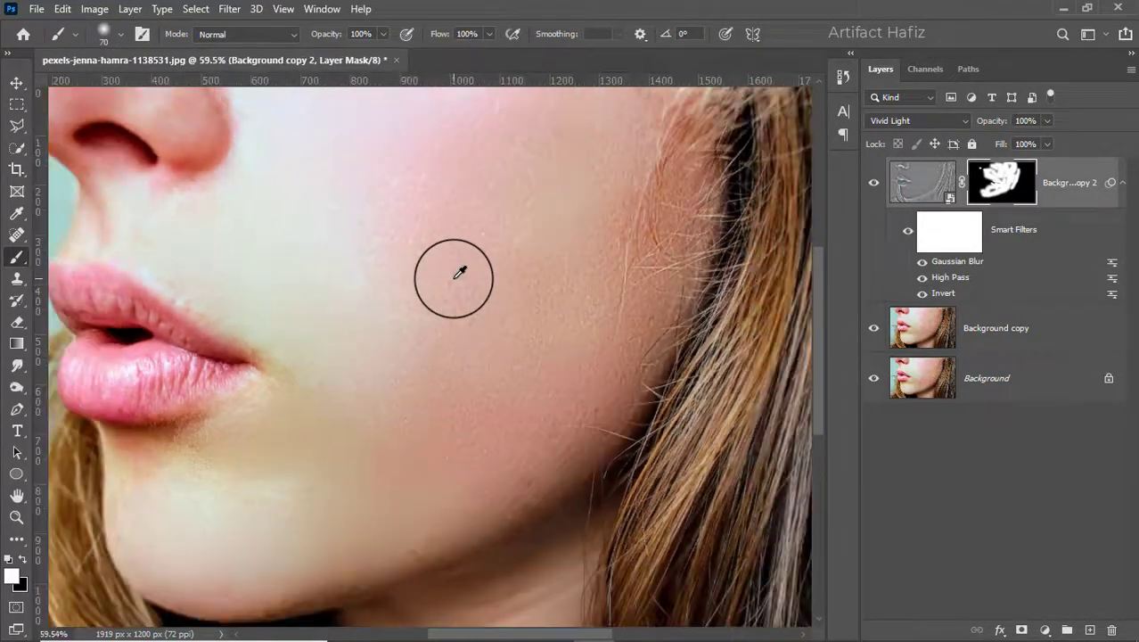